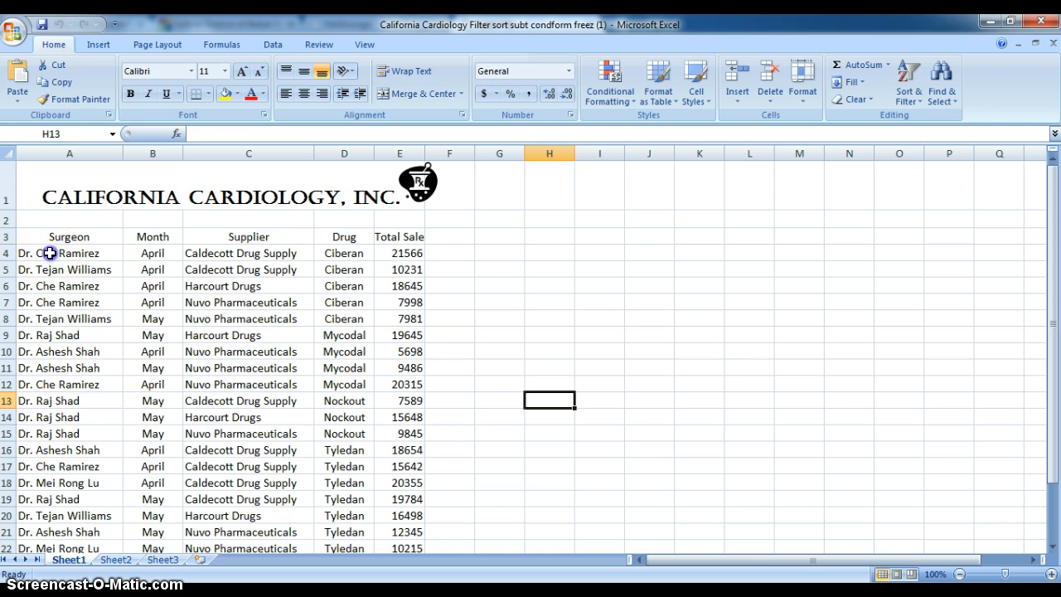
Step: Sort the data rows A4:E27 on Sheet1 in A to Z order by surgeon
left_click_drag(50, 253, 391, 526)
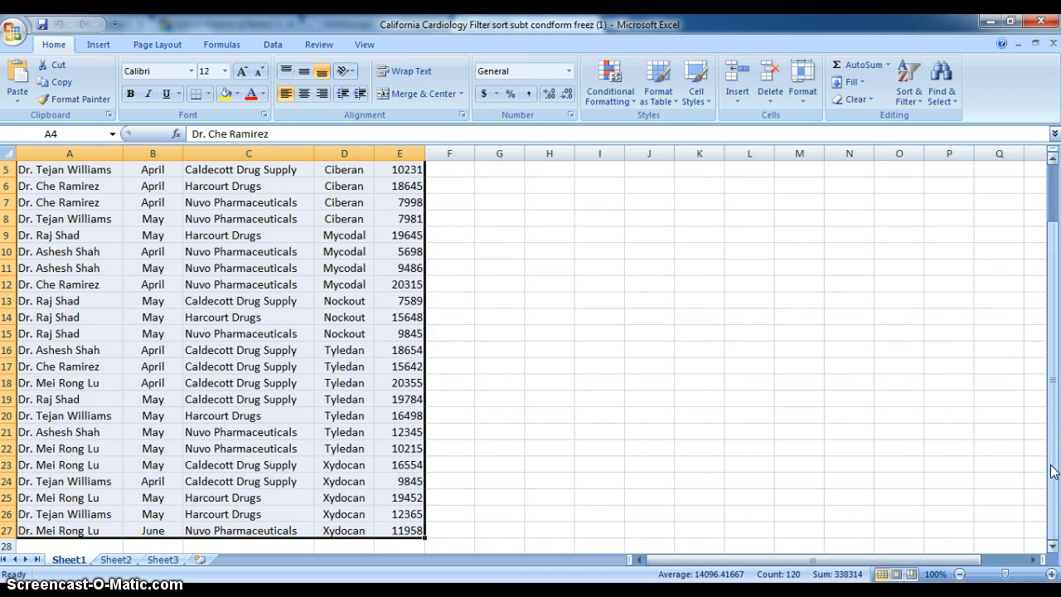
left_click(915, 84)
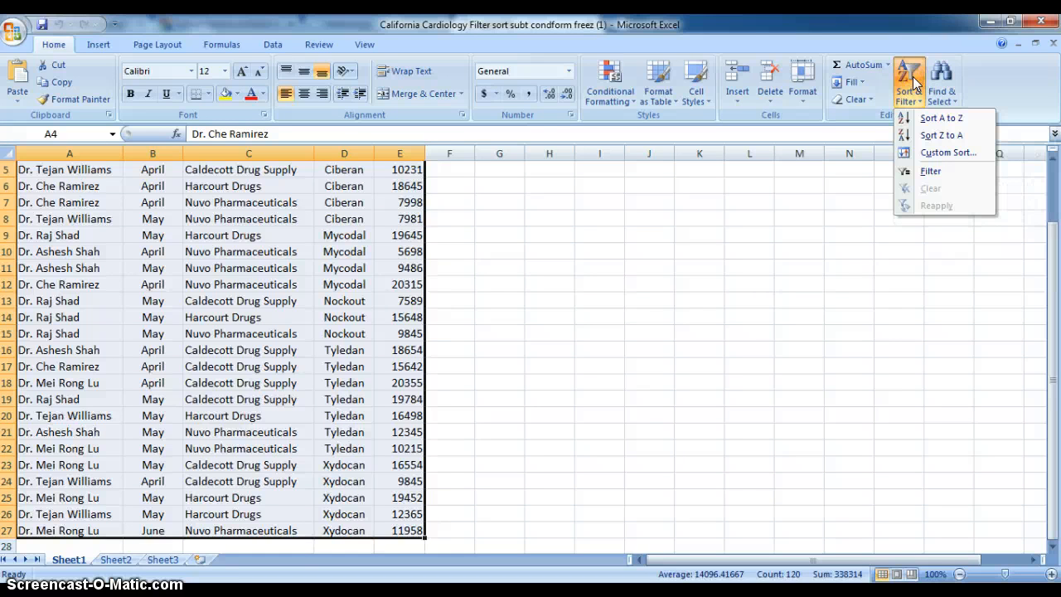
left_click(923, 120)
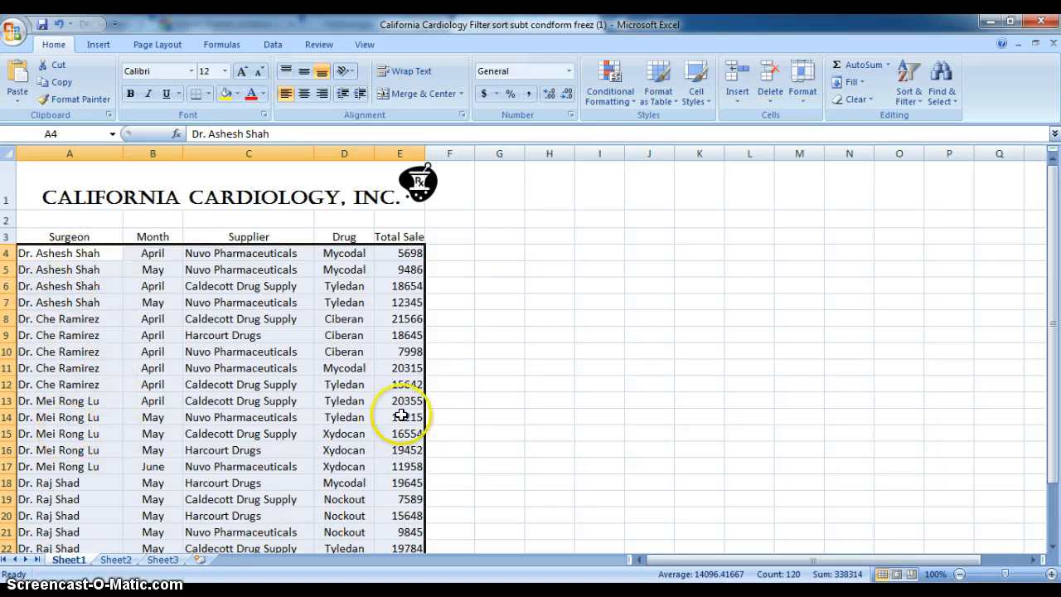
left_click(568, 300)
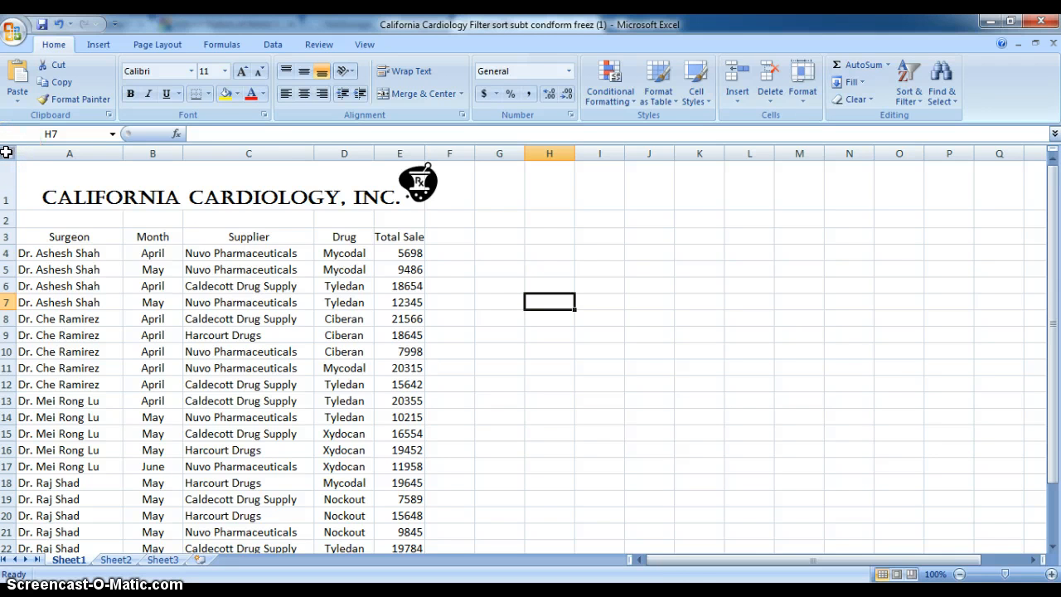
Step: Copy the entire contents of Sheet1 and paste them over the whole of Sheet2
left_click(6, 151)
right_click(6, 152)
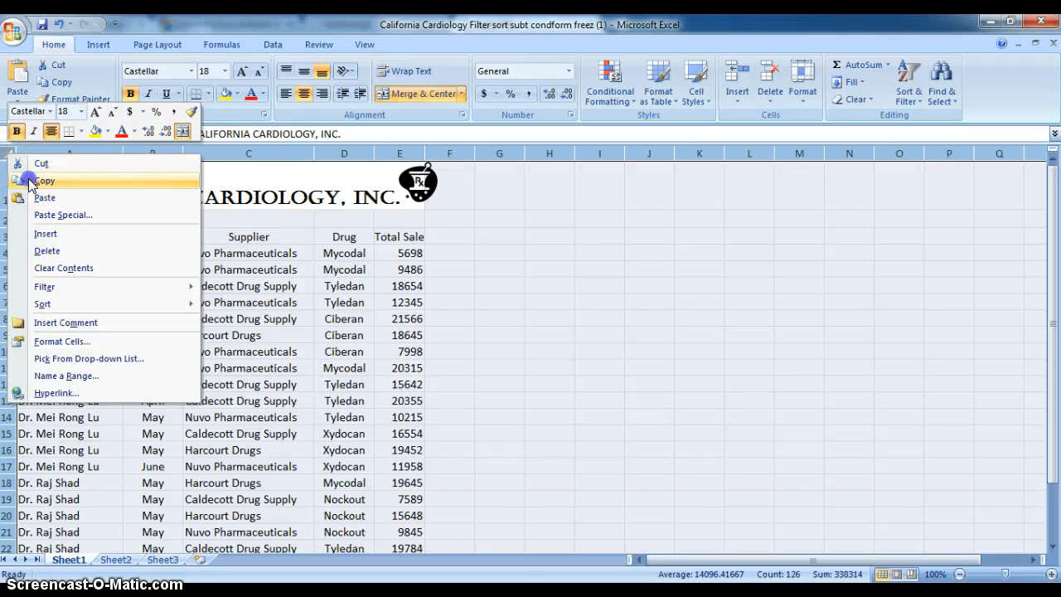
left_click(28, 180)
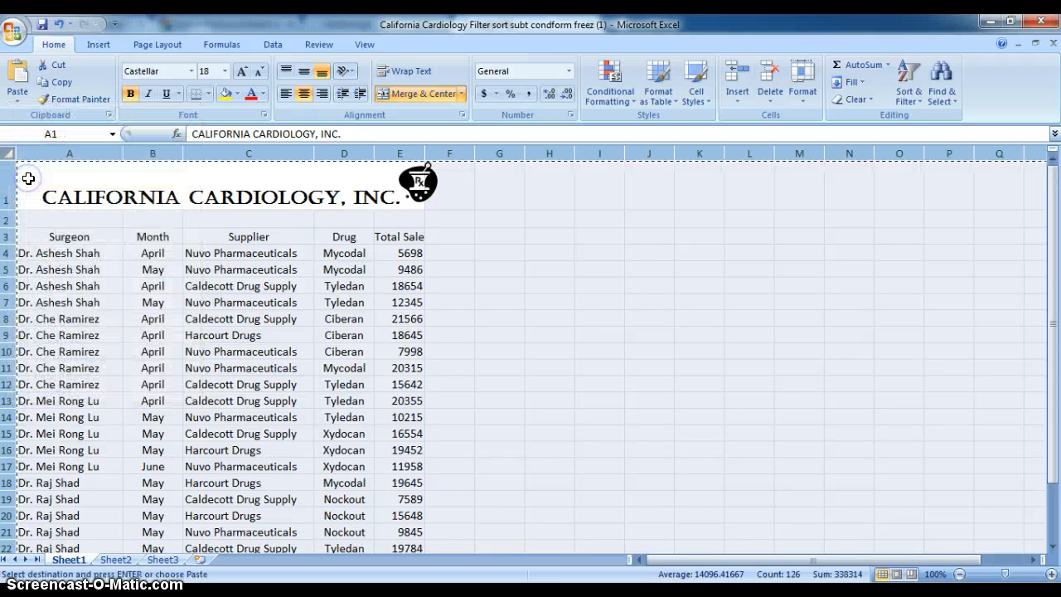
left_click(116, 559)
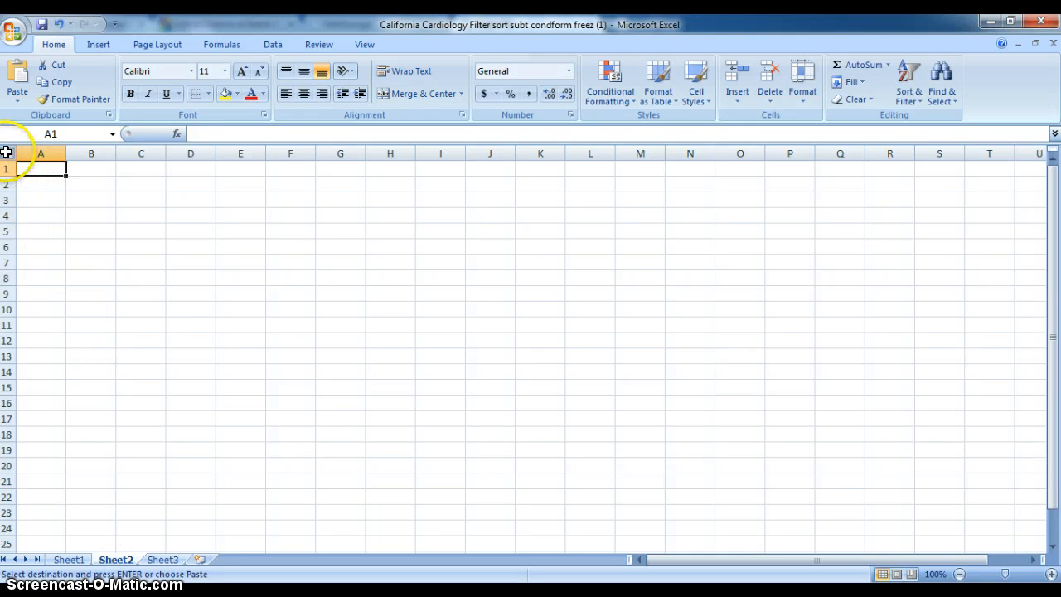
left_click(6, 151)
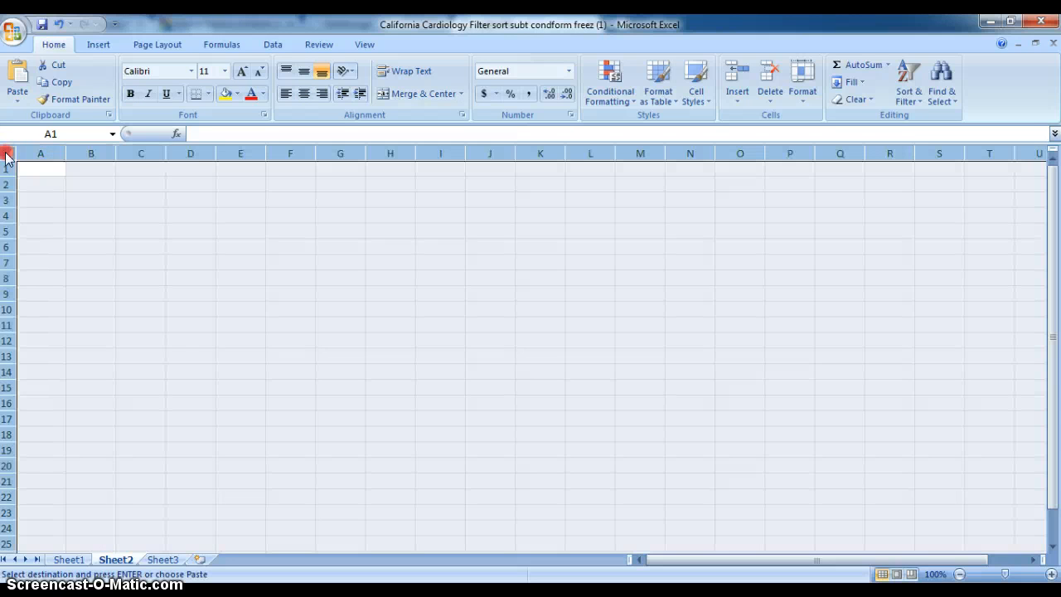
right_click(6, 158)
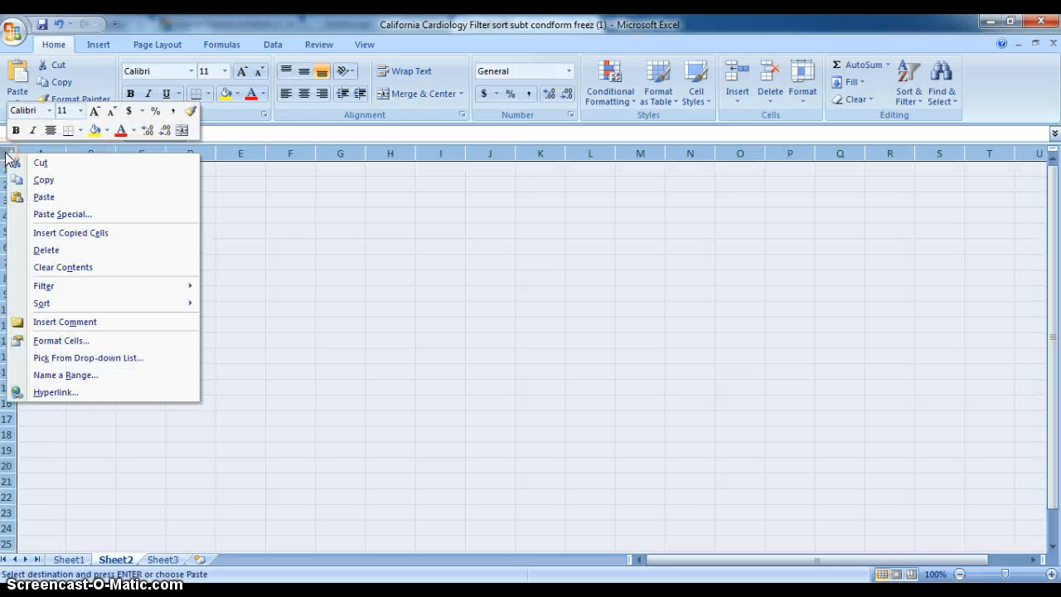
left_click(33, 196)
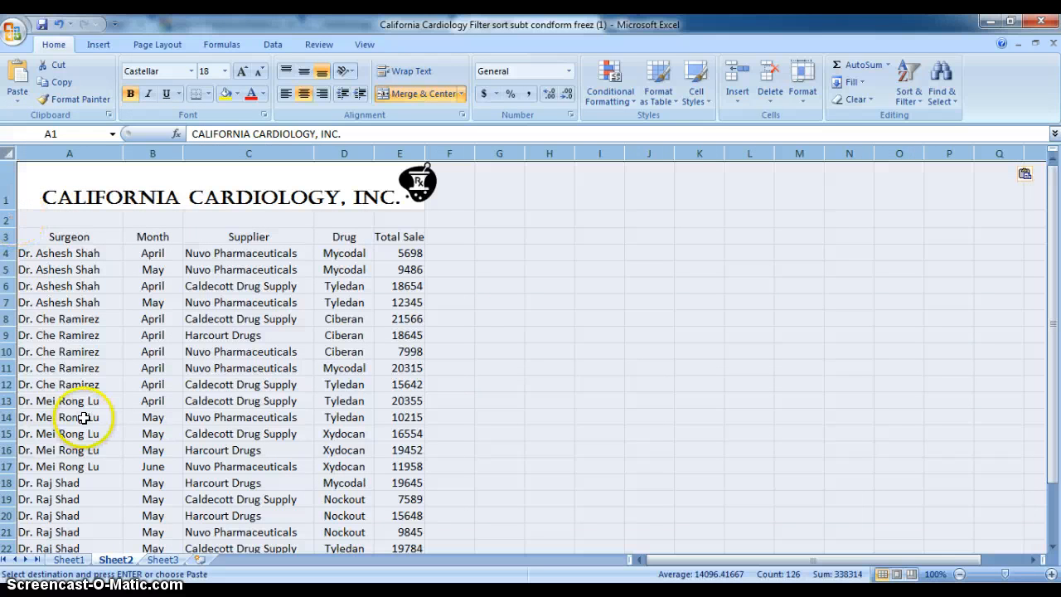
Step: Paste the copied Sheet1 contents over the whole of Sheet3
left_click(163, 560)
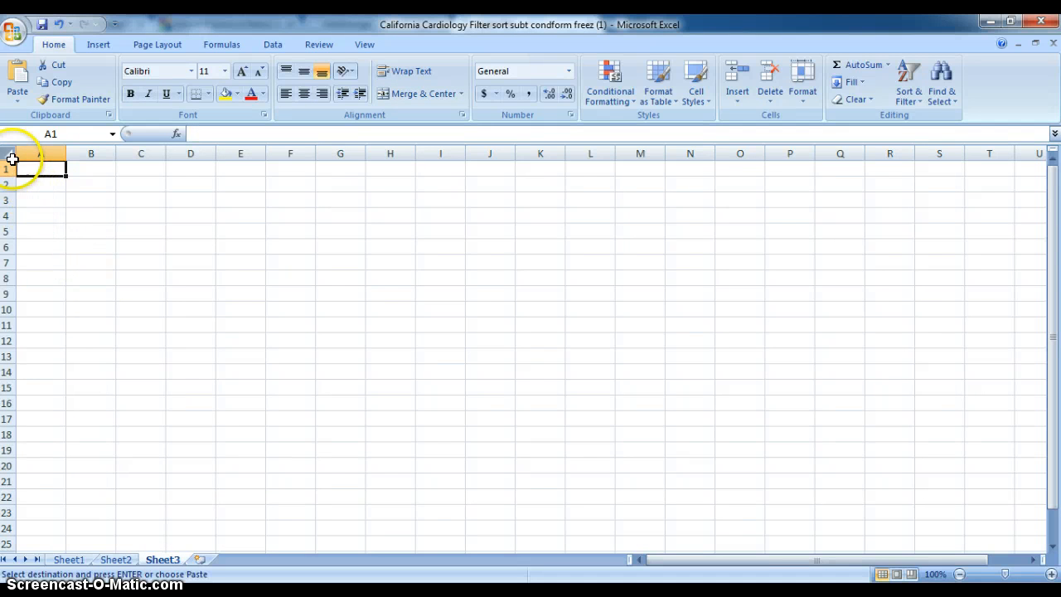
left_click(7, 152)
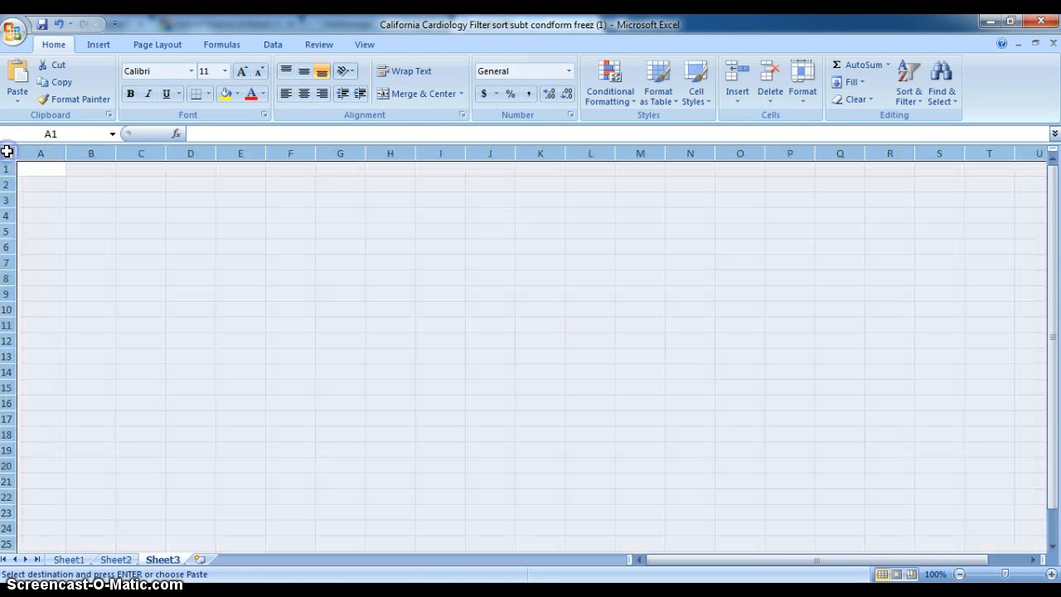
right_click(7, 152)
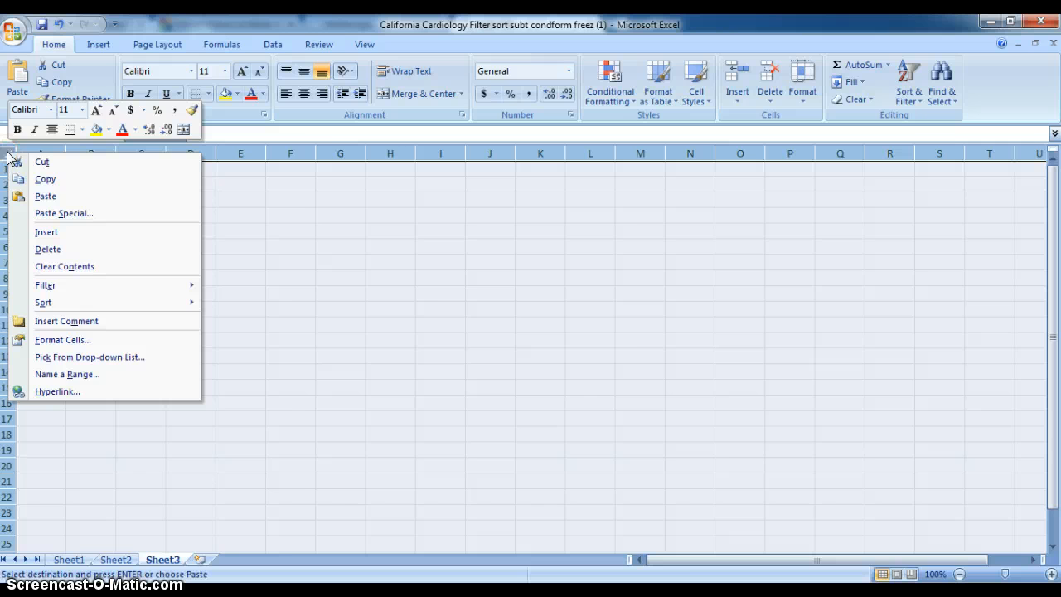
left_click(35, 194)
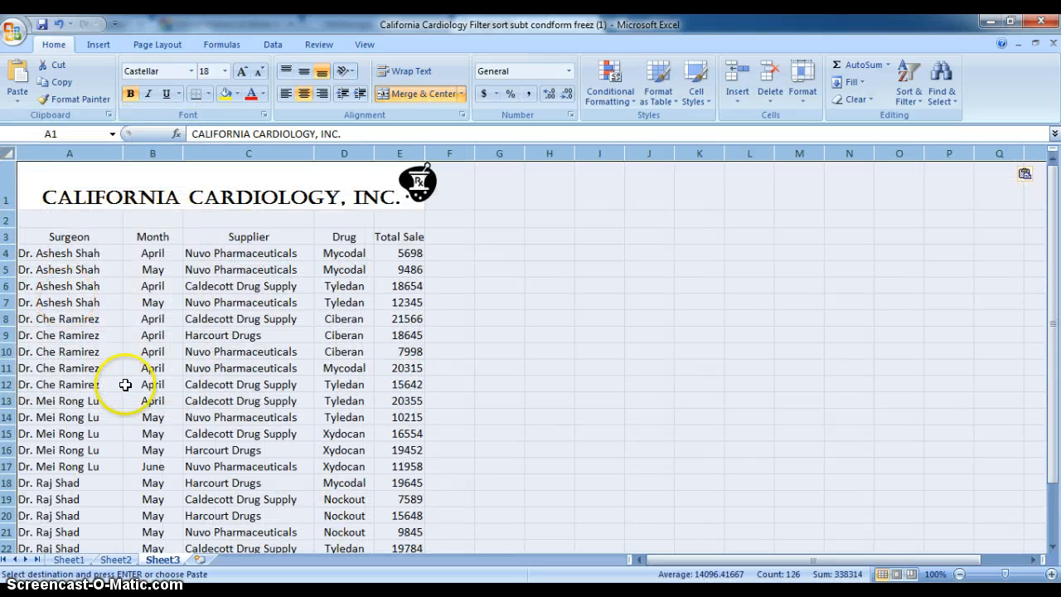
Step: Insert a new worksheet after Sheet3 and paste the copied Sheet1 contents into it
left_click(200, 560)
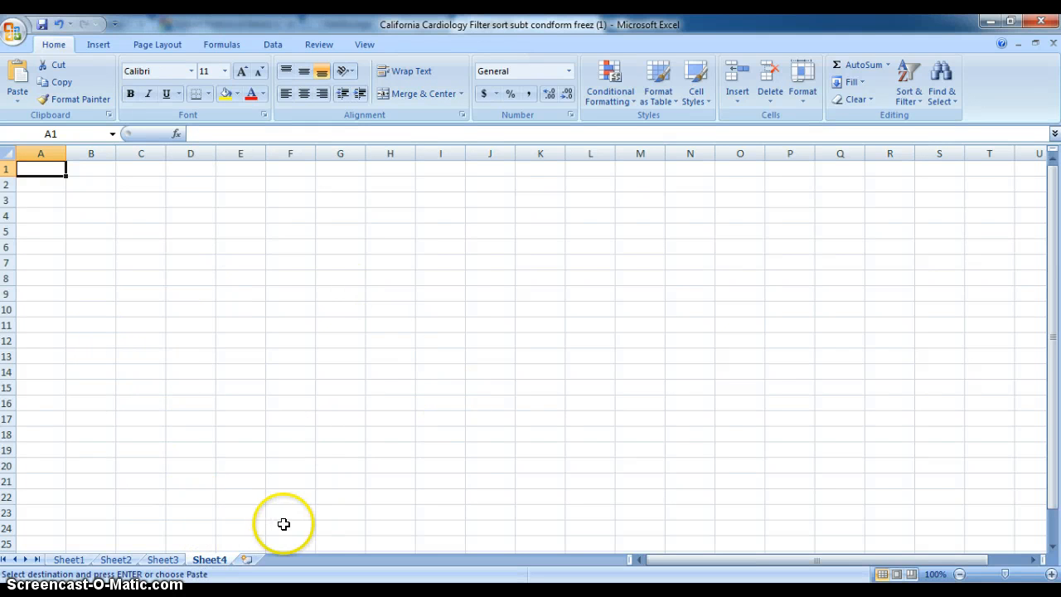
left_click(6, 153)
right_click(6, 151)
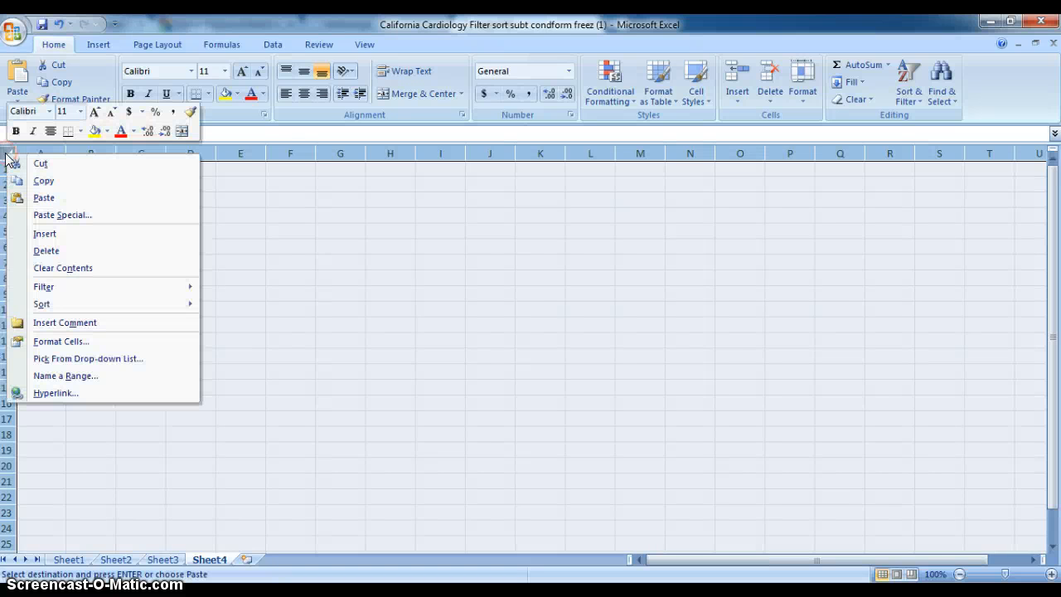
left_click(30, 200)
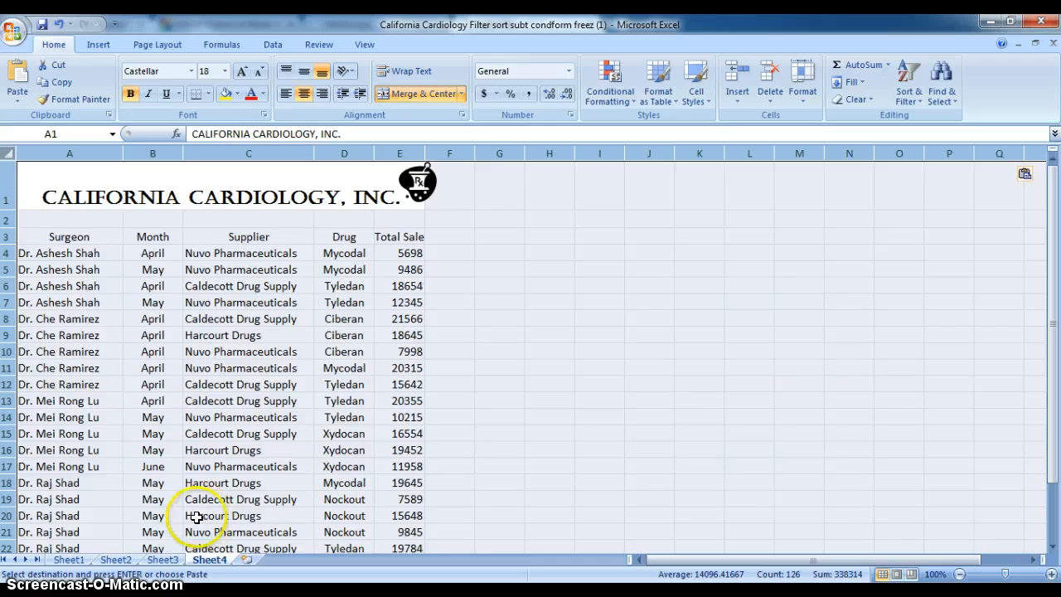
Step: Insert another worksheet after Sheet4 and paste the copied Sheet1 contents over all its cells
left_click(249, 560)
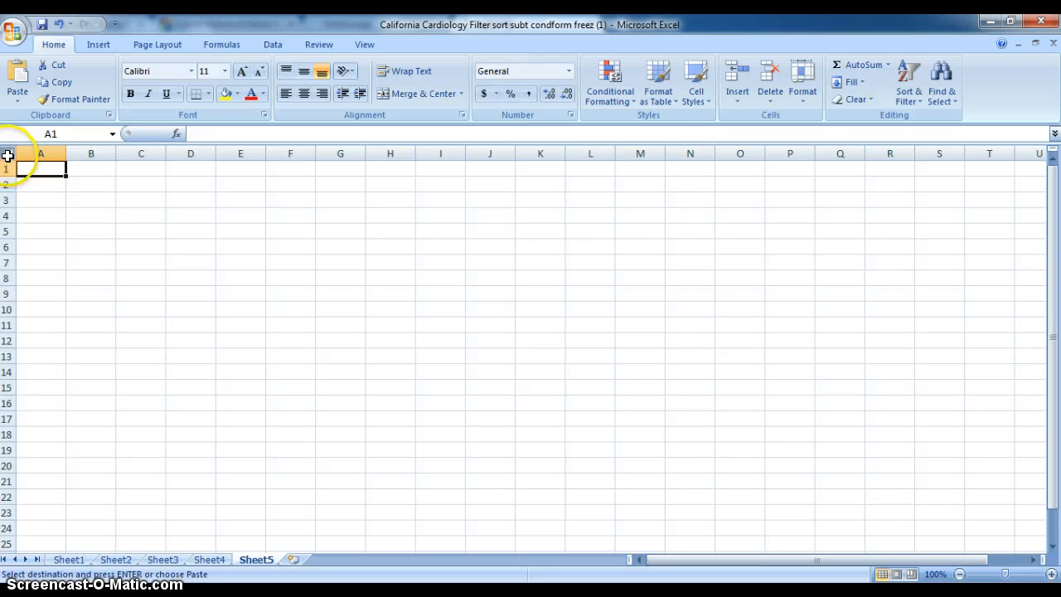
left_click(6, 154)
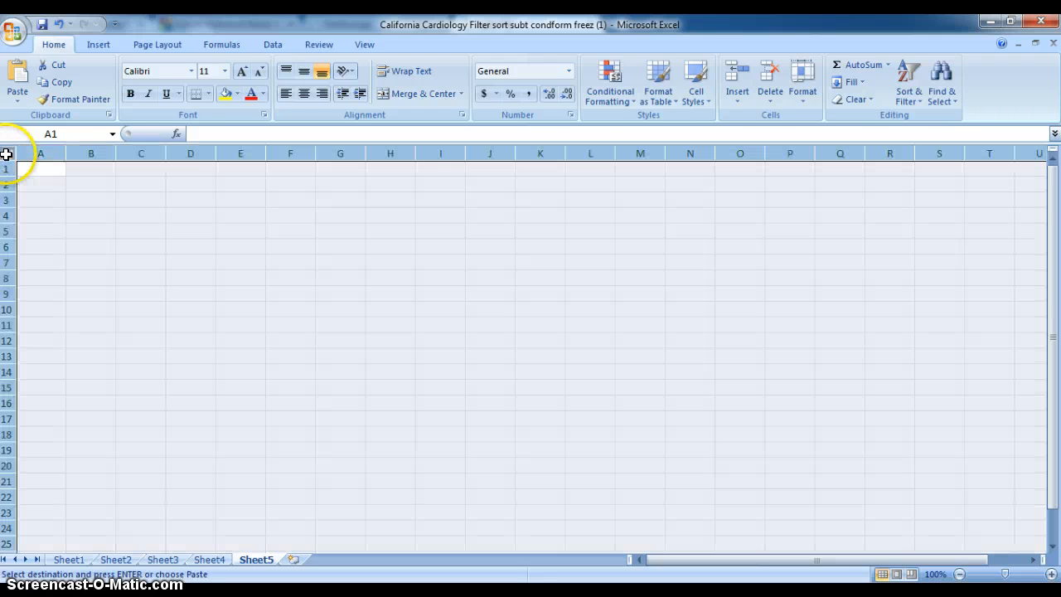
right_click(7, 156)
left_click(19, 199)
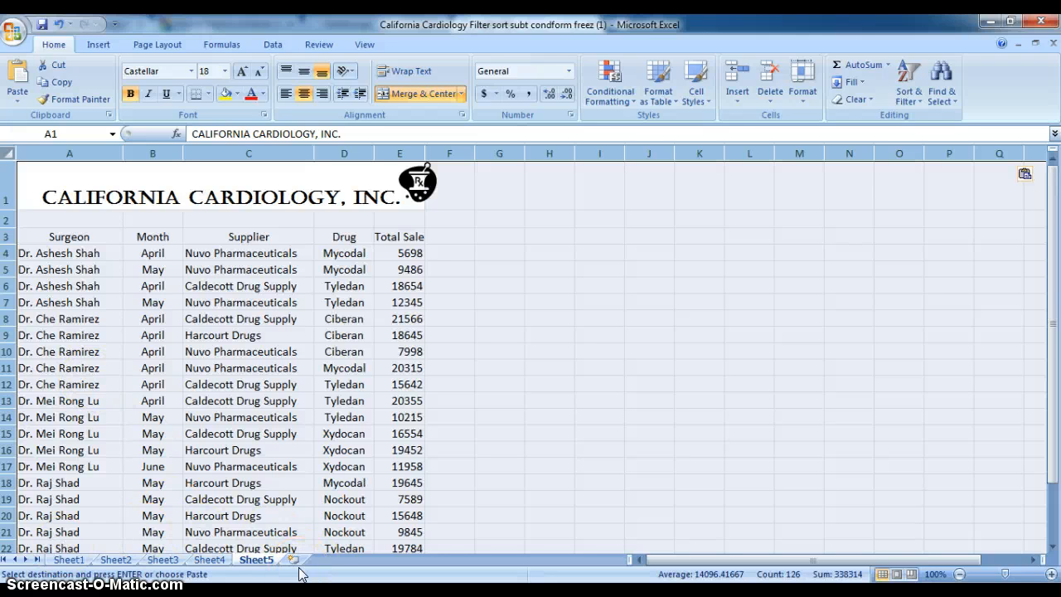
Step: Turn on filtering for the header row A3:E3 on Sheet2
left_click(118, 560)
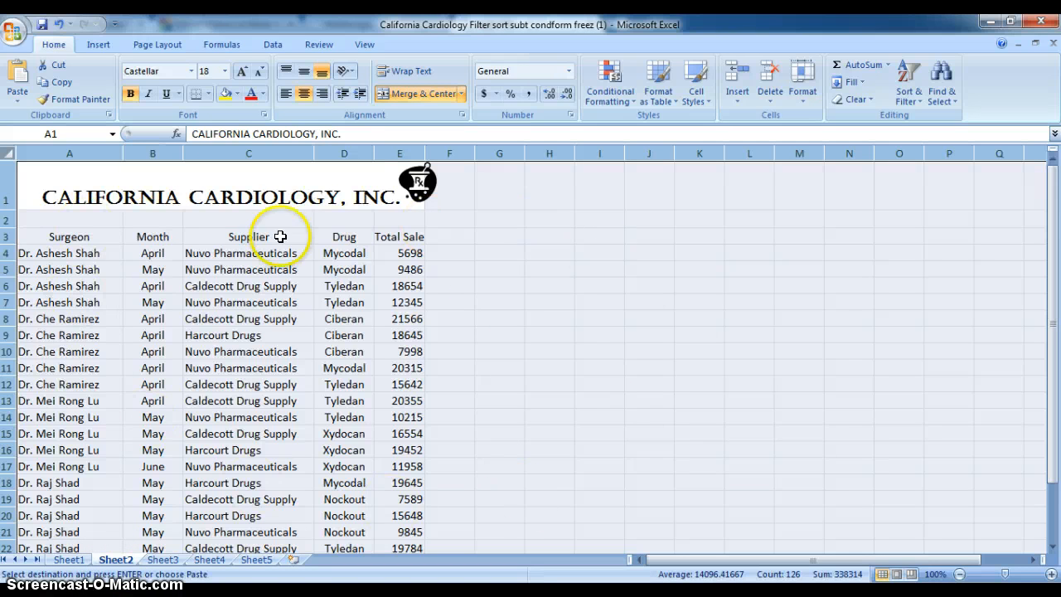
left_click(530, 272)
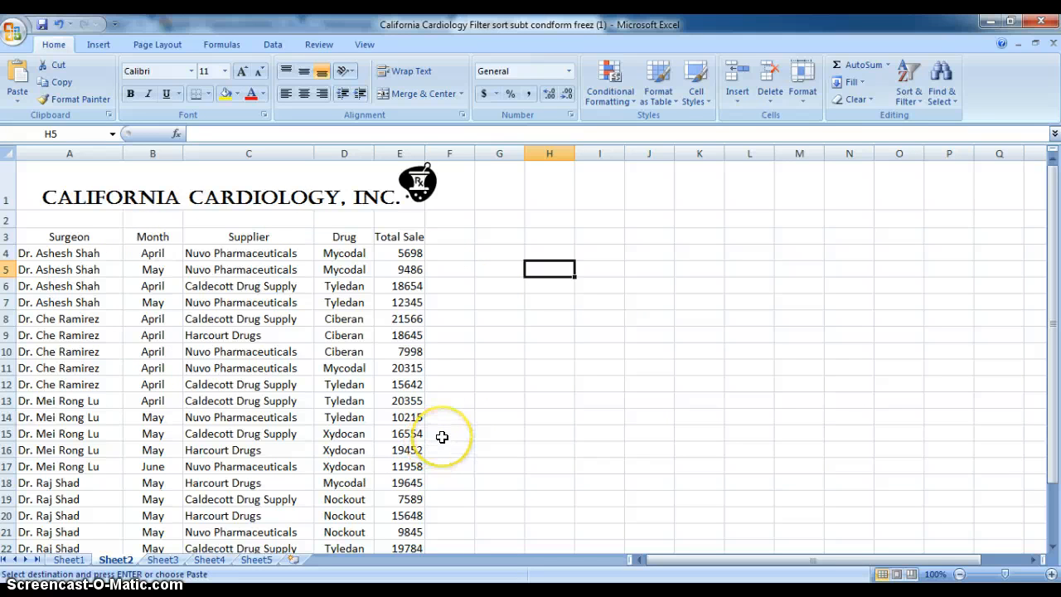
left_click(40, 237)
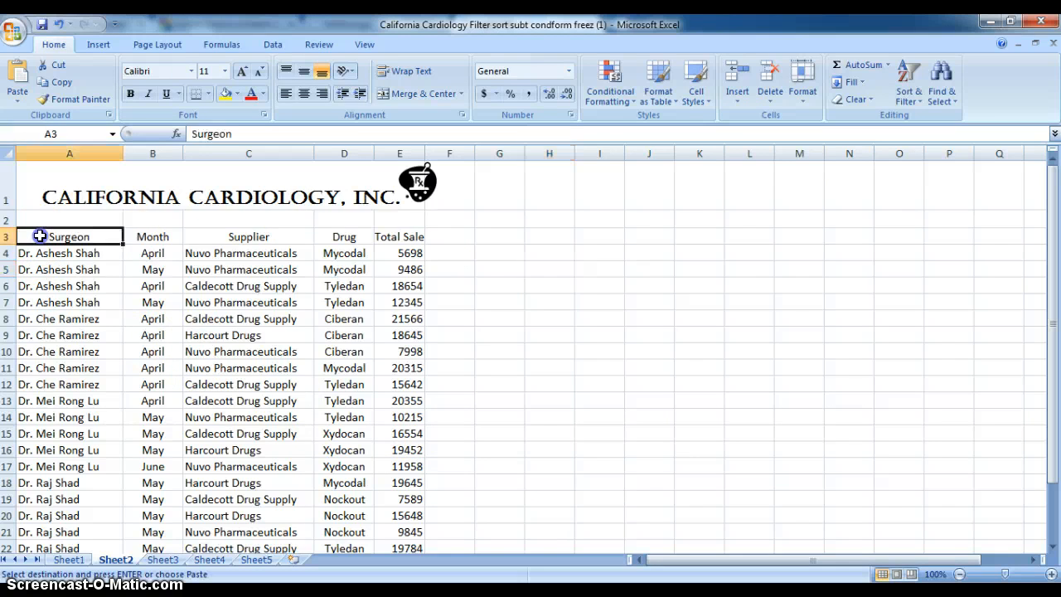
left_click_drag(40, 236, 383, 236)
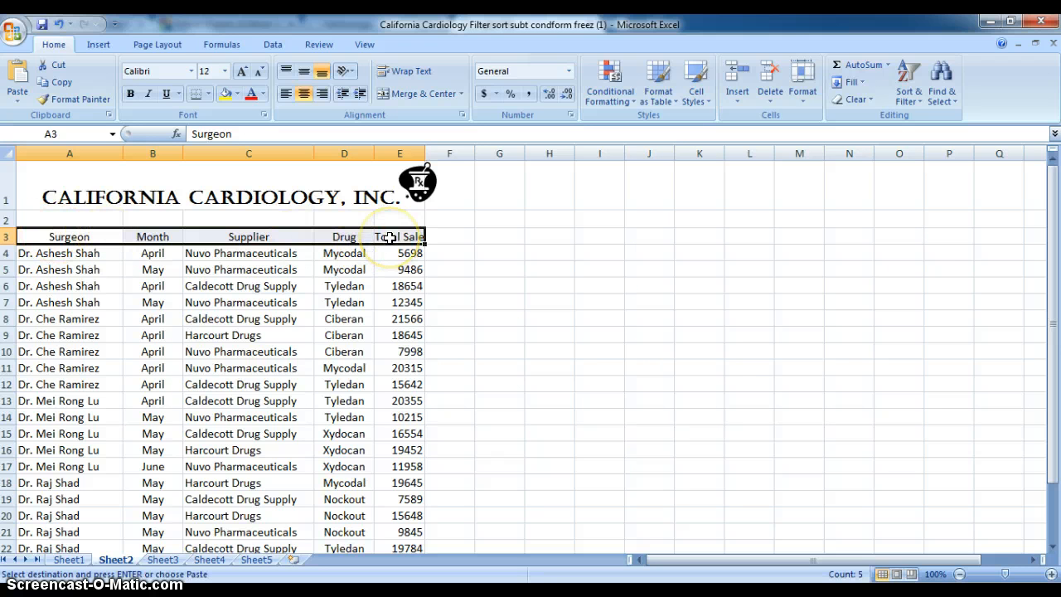
left_click(905, 98)
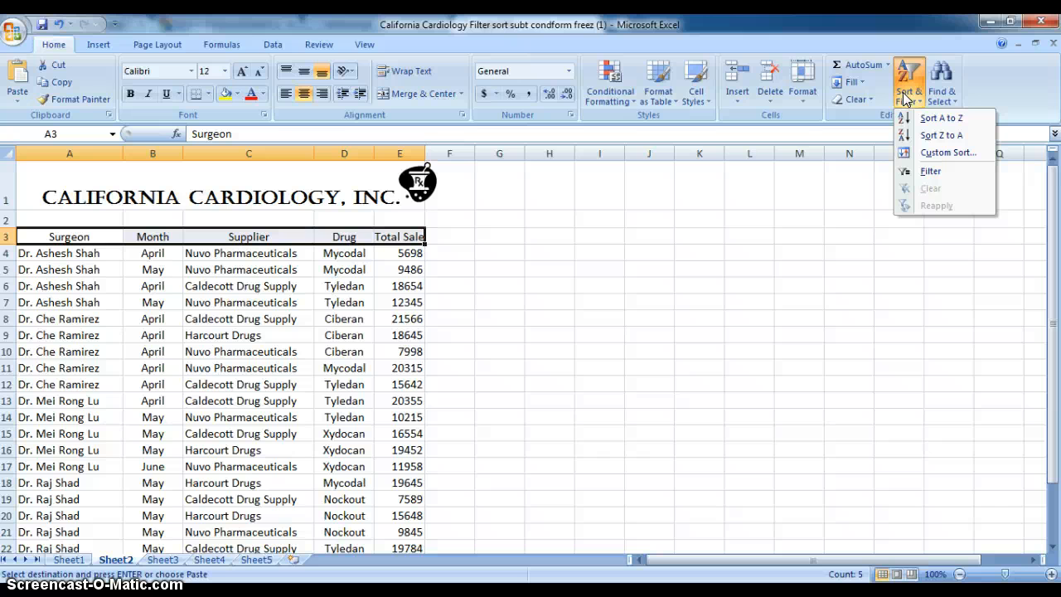
left_click(908, 176)
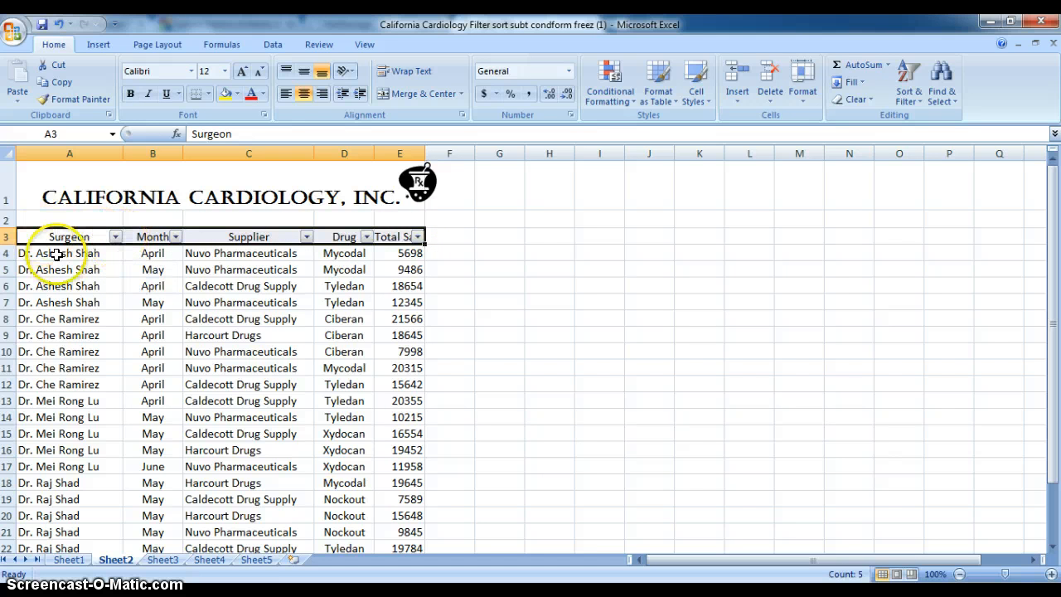
Step: Filter the Surgeon column to show only the last surgeon in the list
left_click(117, 238)
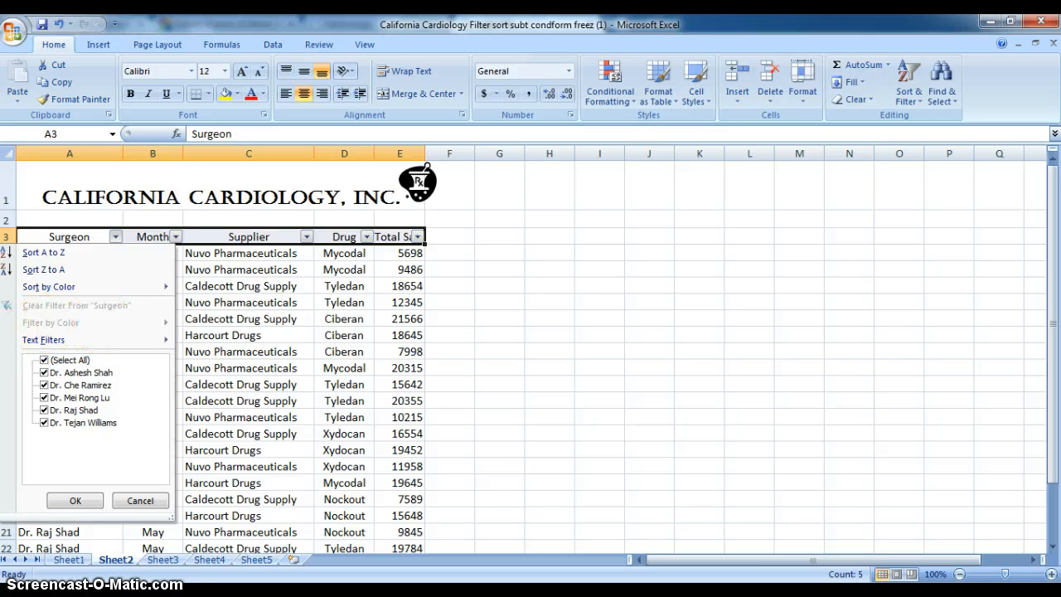
left_click(45, 361)
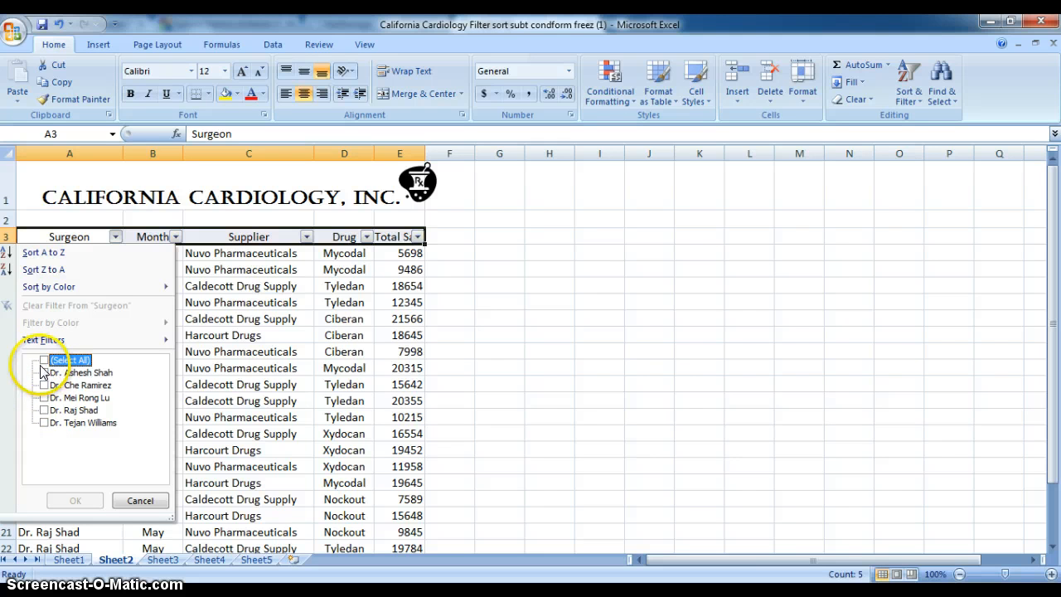
left_click(44, 422)
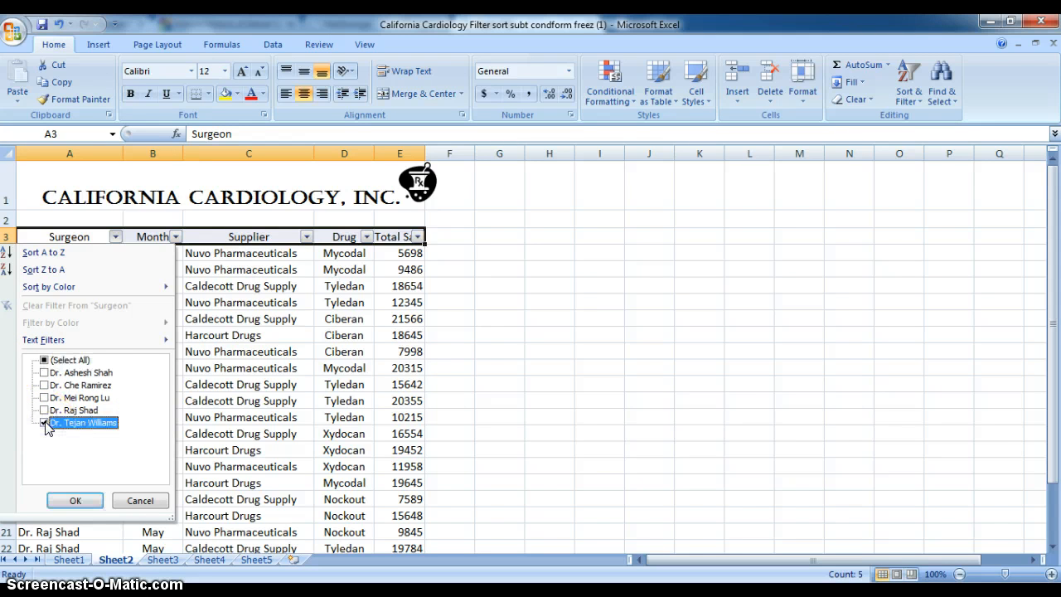
left_click(72, 501)
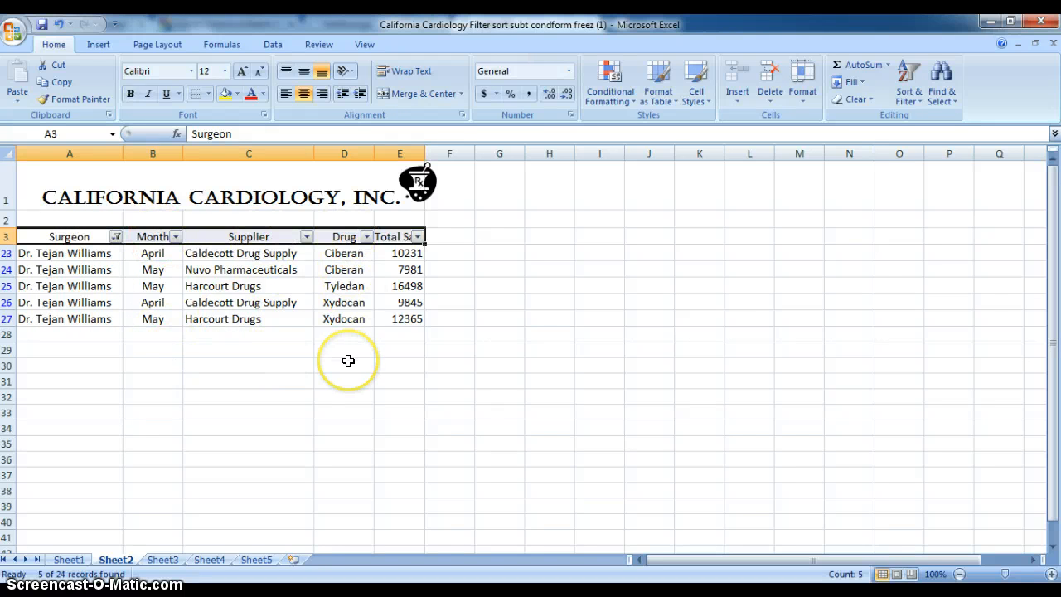
Step: Filter the Month column to show only May
left_click(176, 238)
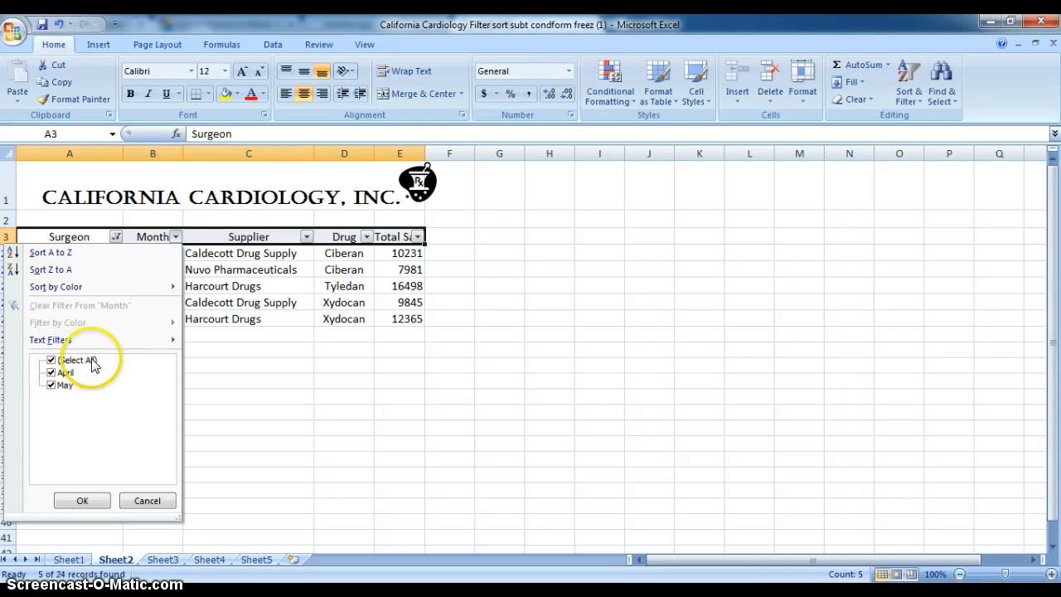
left_click(52, 361)
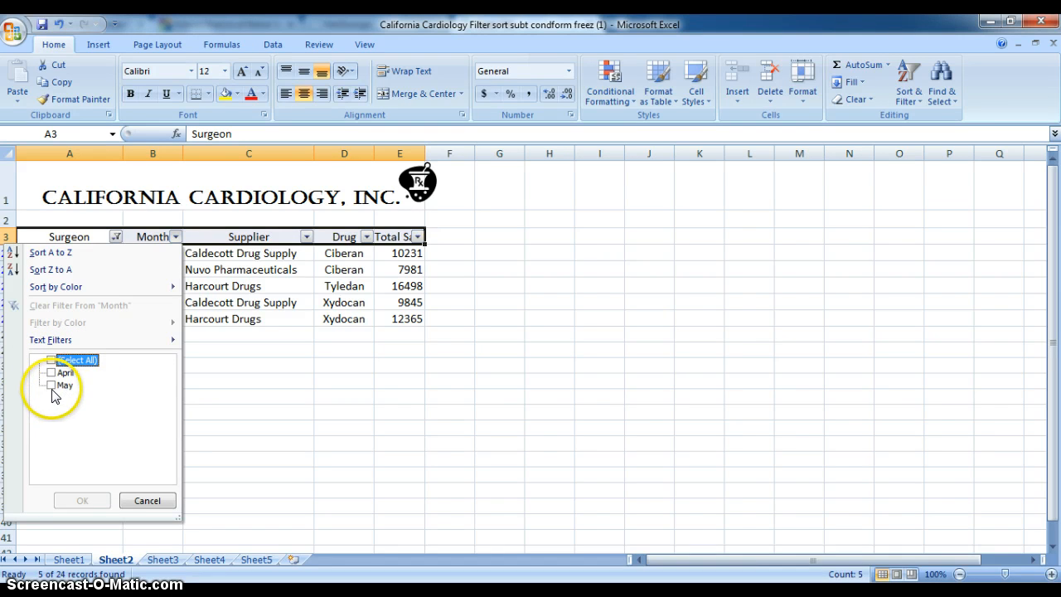
left_click(51, 385)
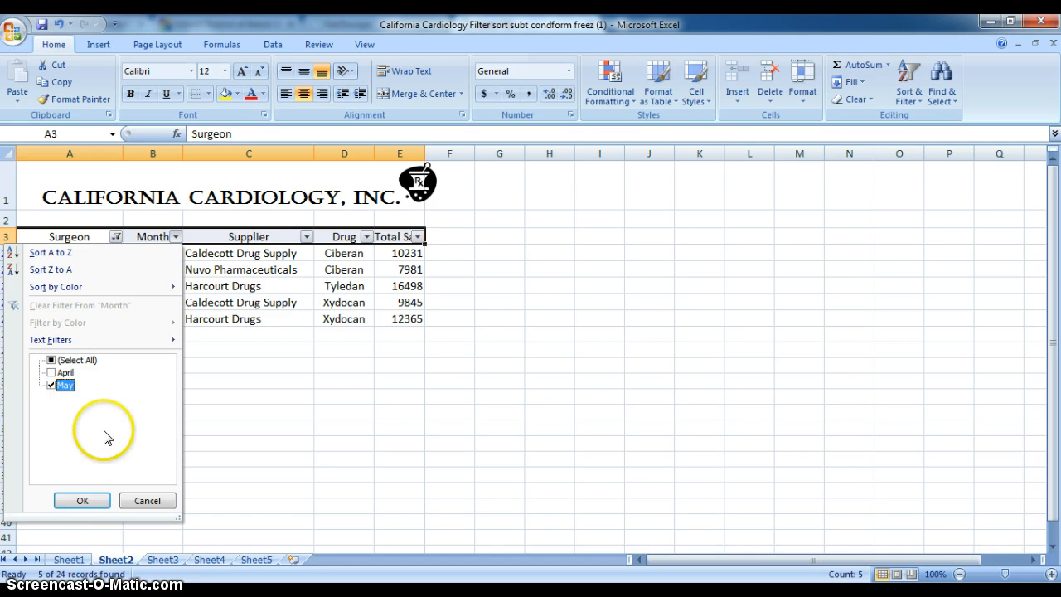
left_click(82, 501)
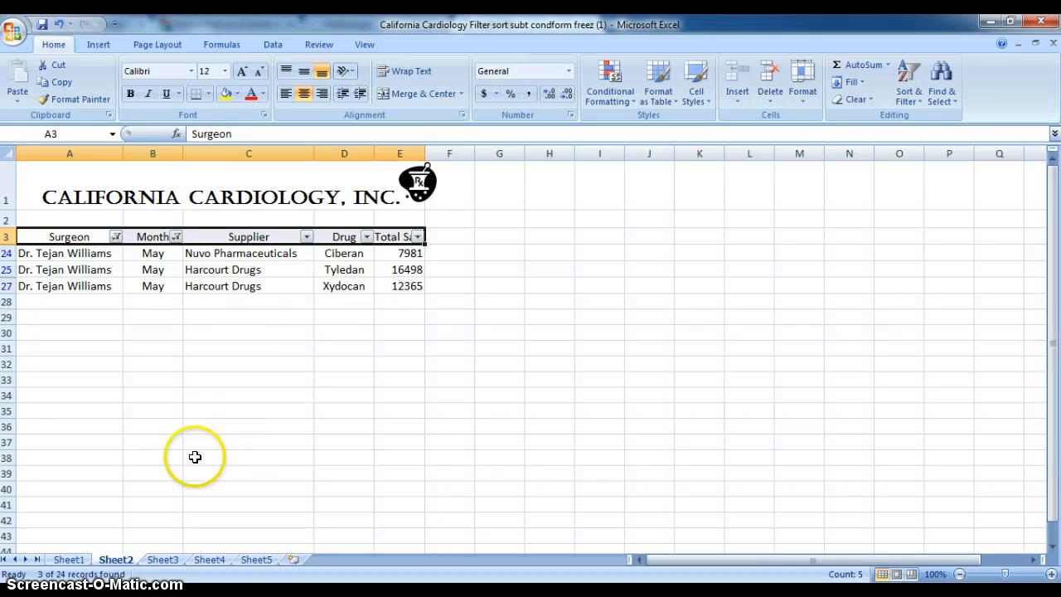
Step: Add subtotals to range A3:E27 on Sheet3, summing Total Sale at each change in Surgeon, with the summary below the data
left_click(163, 561)
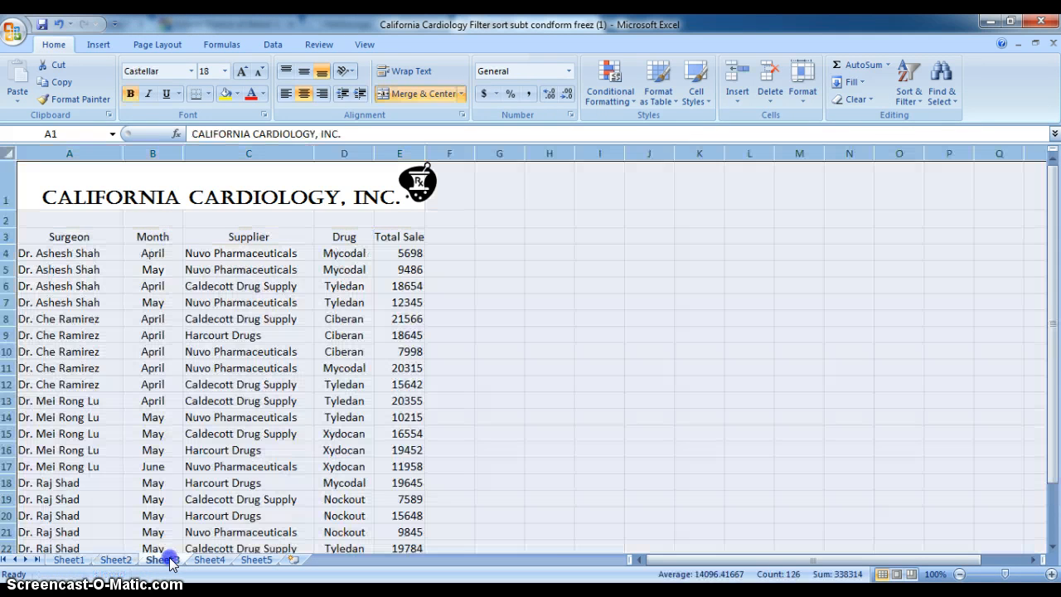
left_click(523, 346)
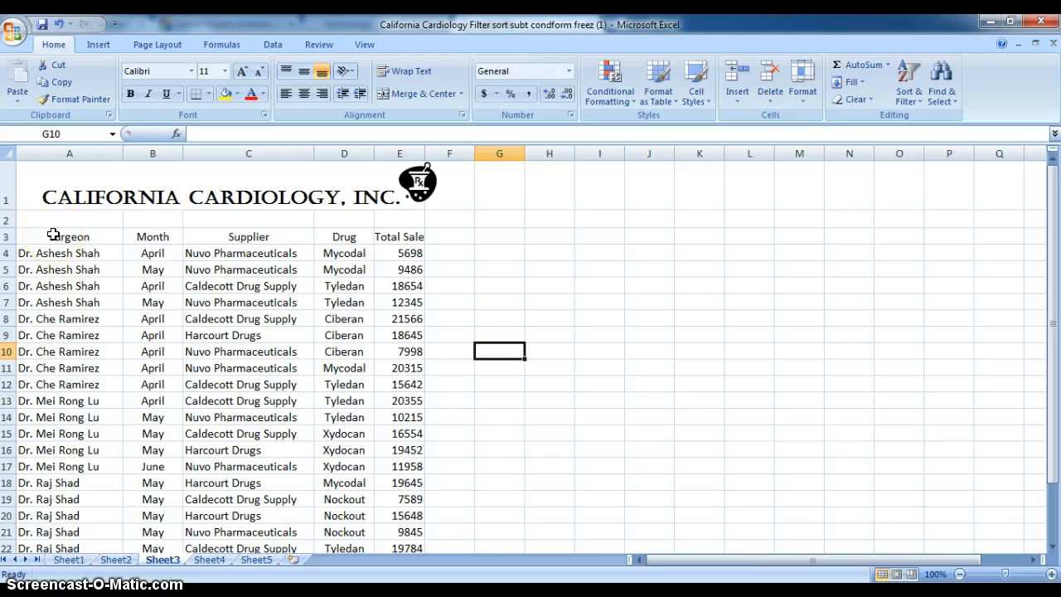
left_click_drag(51, 235, 383, 530)
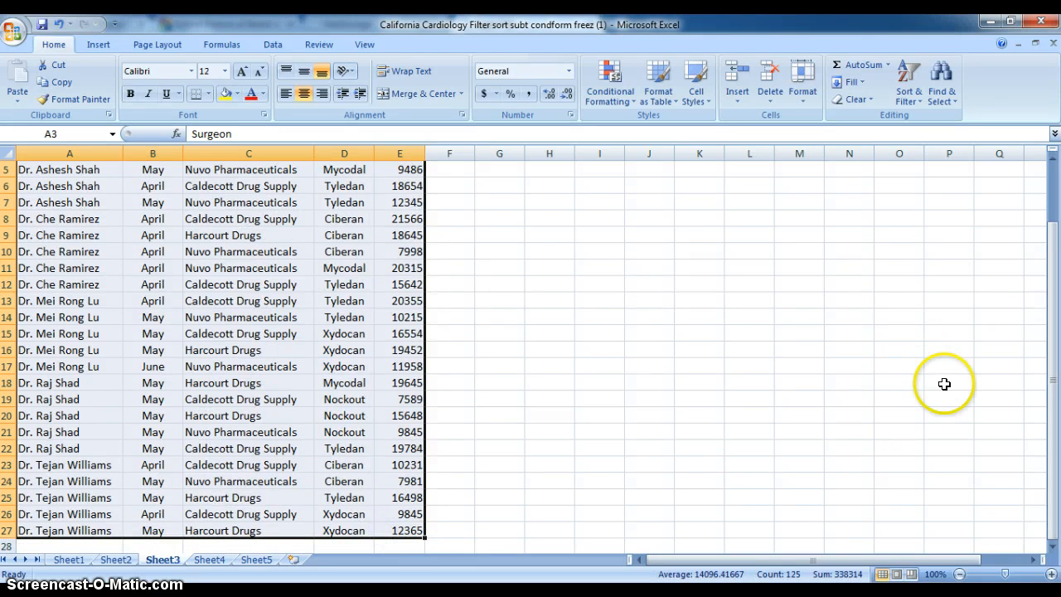
left_click_drag(1054, 490, 1046, 486)
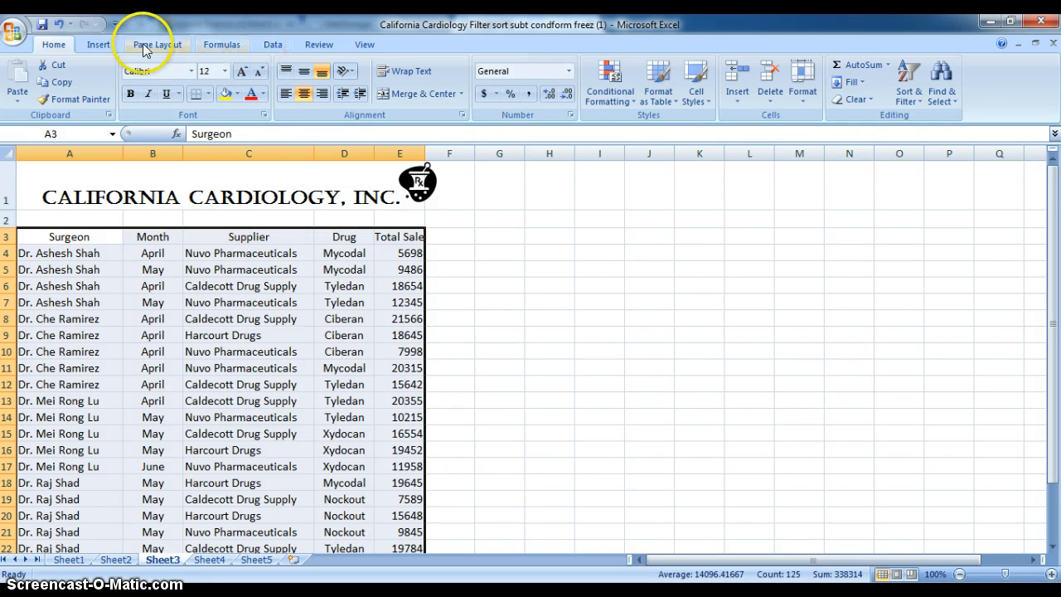
left_click(273, 43)
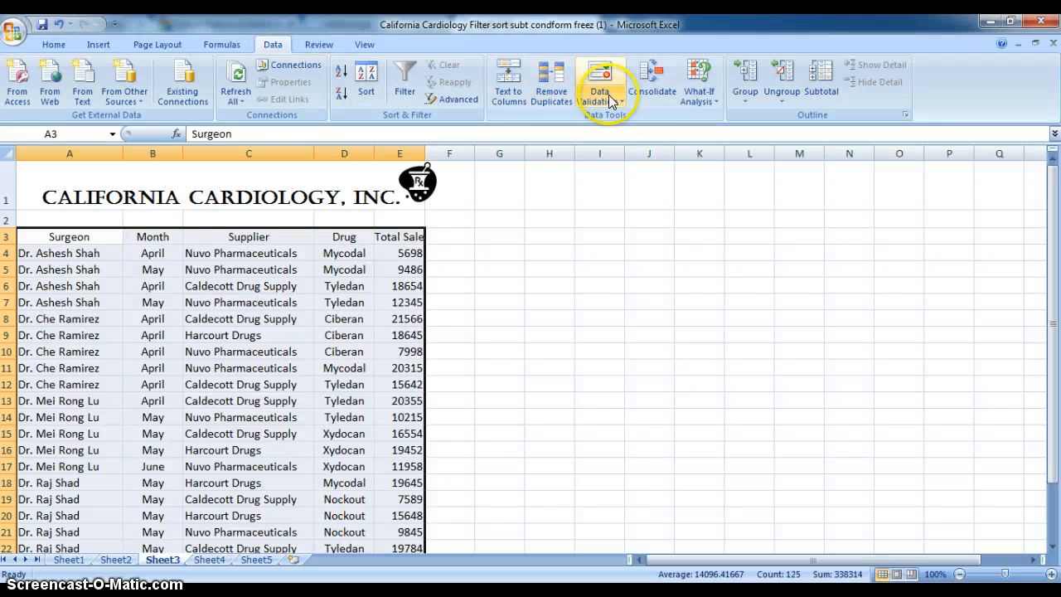
left_click(823, 78)
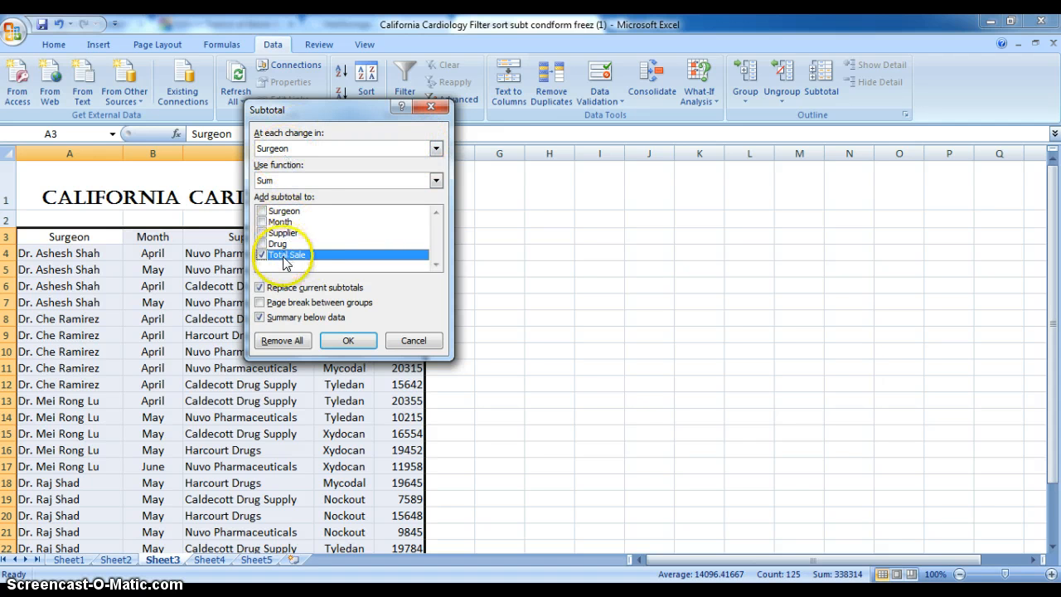
left_click(348, 341)
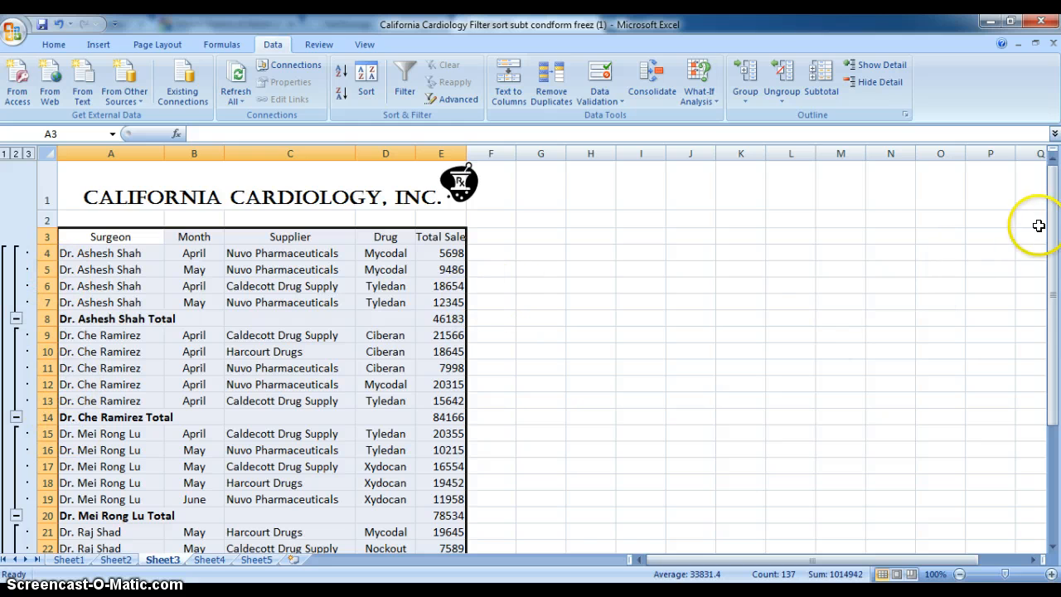
Step: Collapse all five surgeon groups on Sheet3 so only the subtotal rows and the grand total are displayed
left_click_drag(1052, 209, 1052, 225)
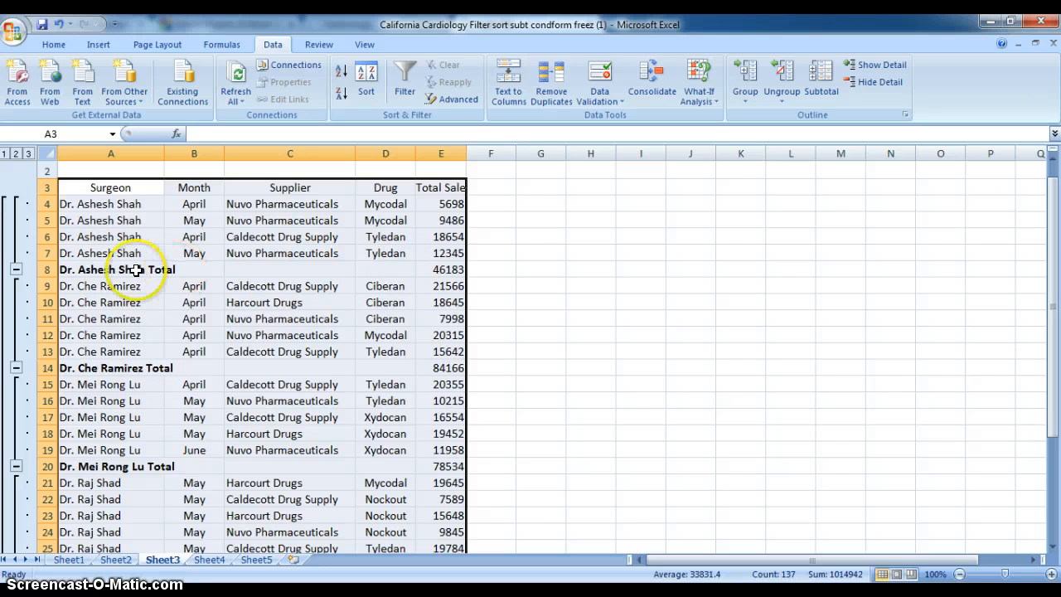
left_click(16, 269)
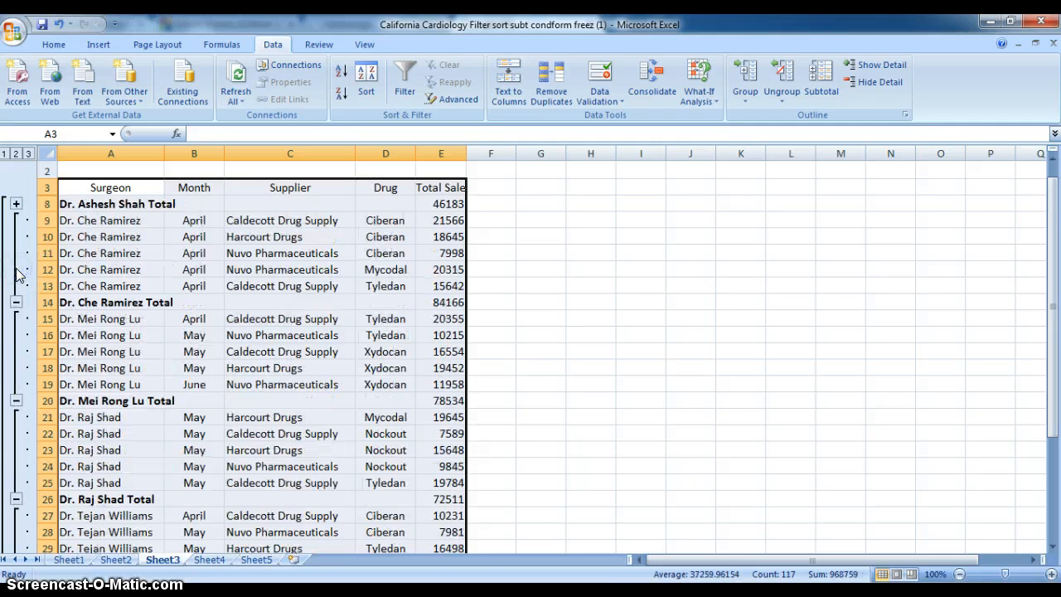
left_click(16, 301)
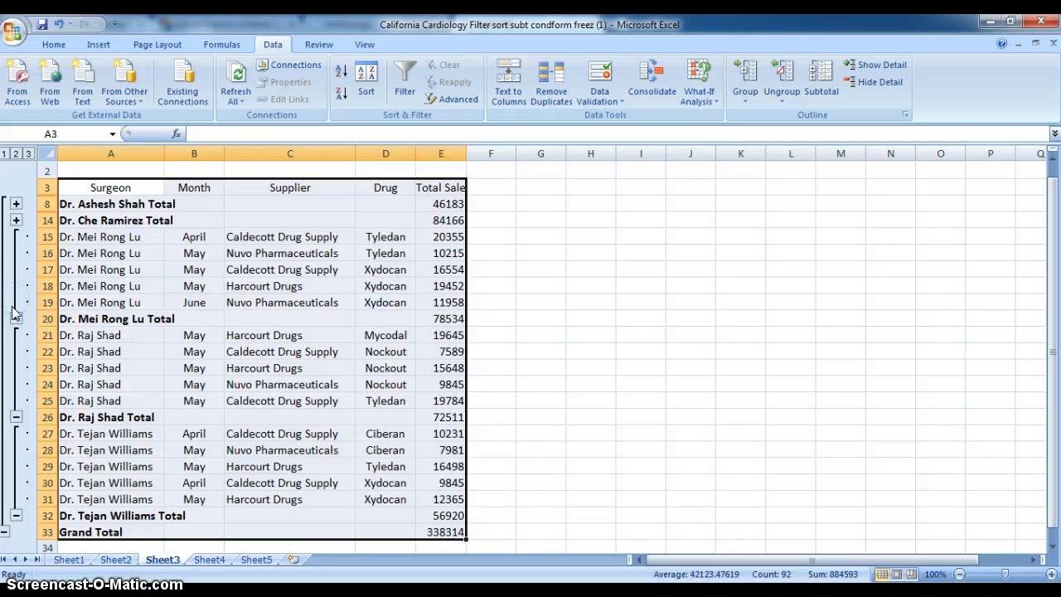
left_click(16, 318)
left_click(16, 334)
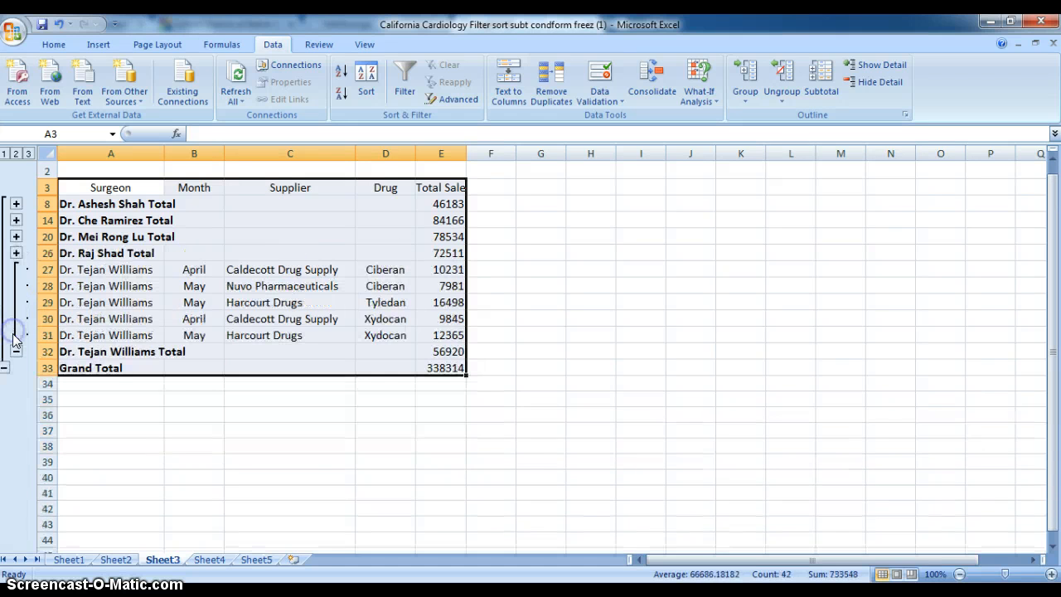
left_click(14, 352)
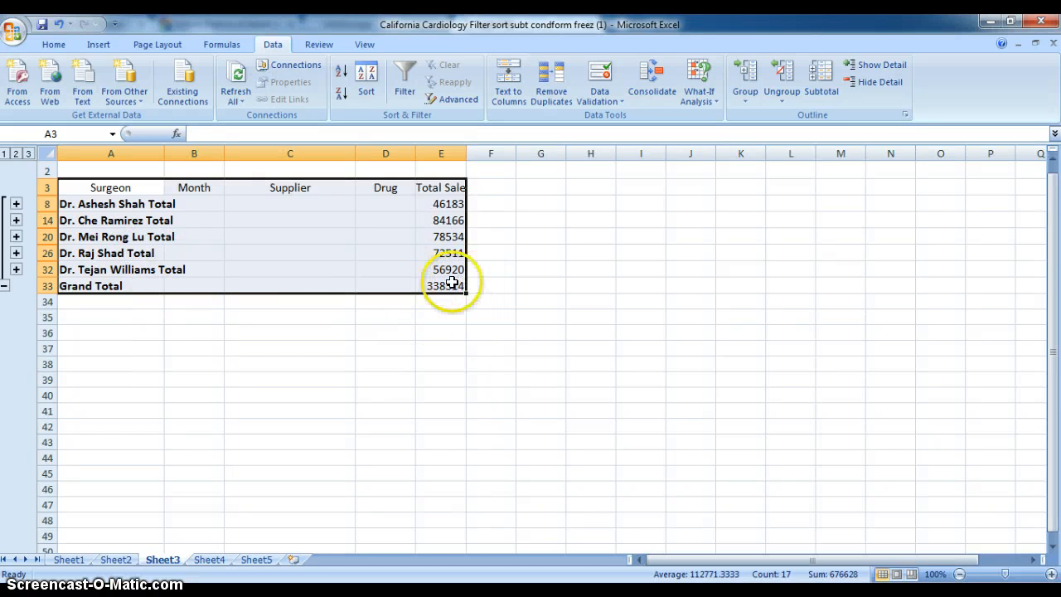
Step: On Sheet4, start a Greater Than conditional formatting rule for Total Sale cells E4:E27 with a threshold of 20000
left_click(209, 560)
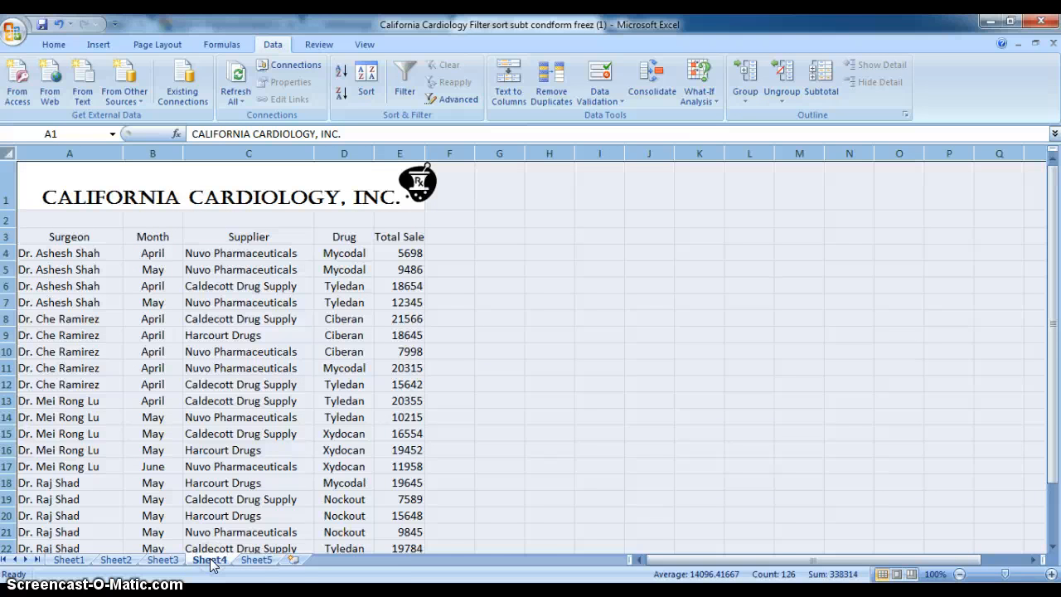
left_click(570, 312)
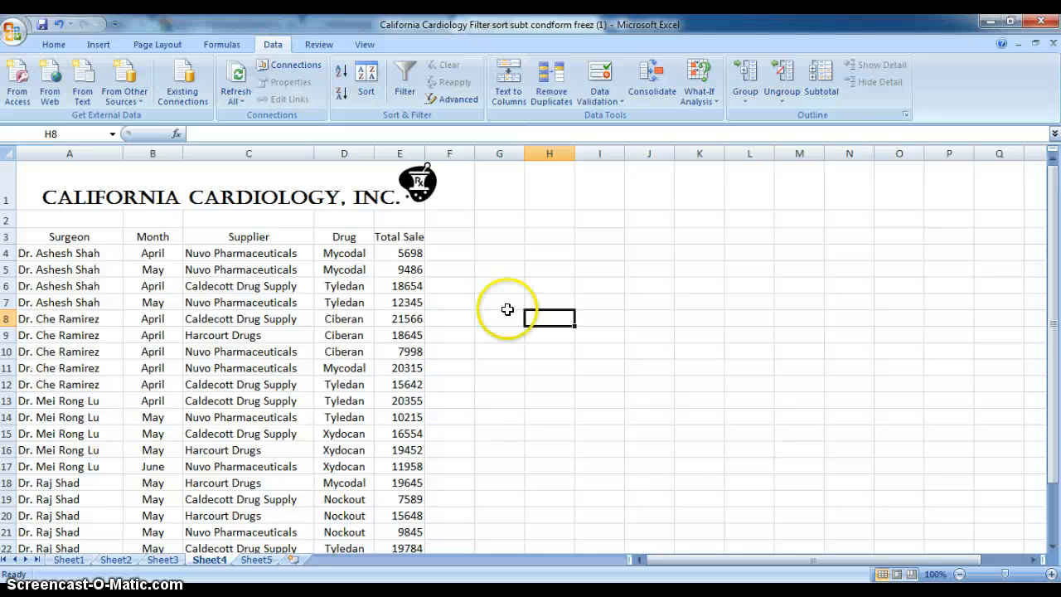
left_click(407, 252)
left_click_drag(406, 253, 412, 532)
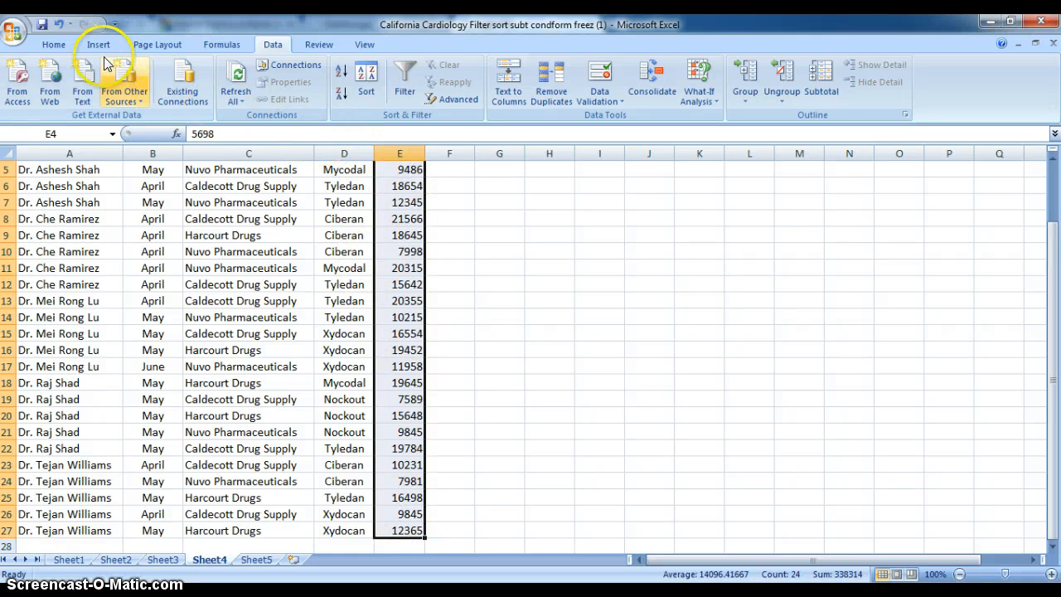
left_click(55, 46)
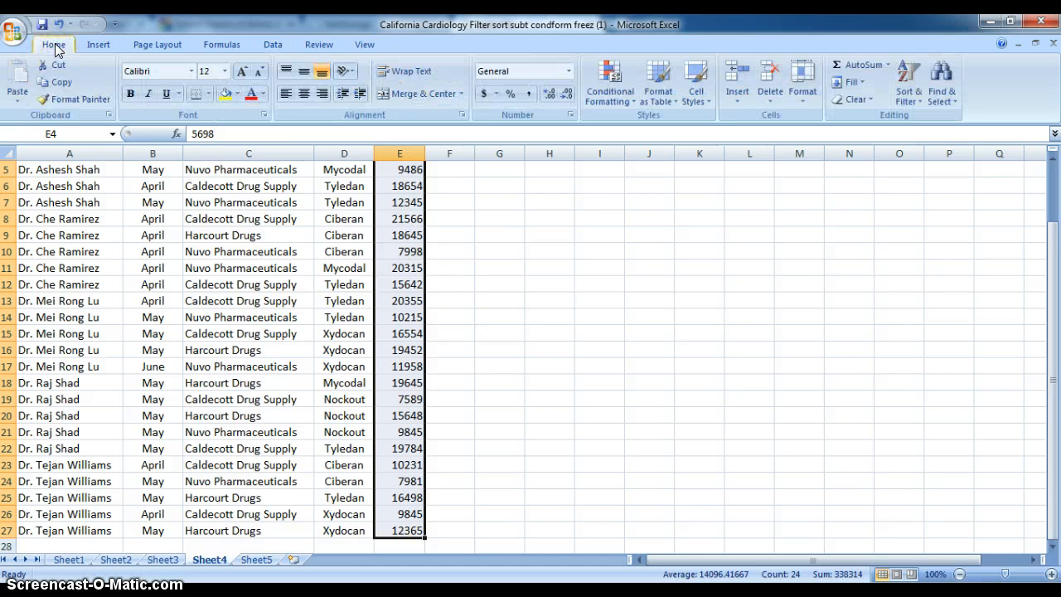
left_click(613, 82)
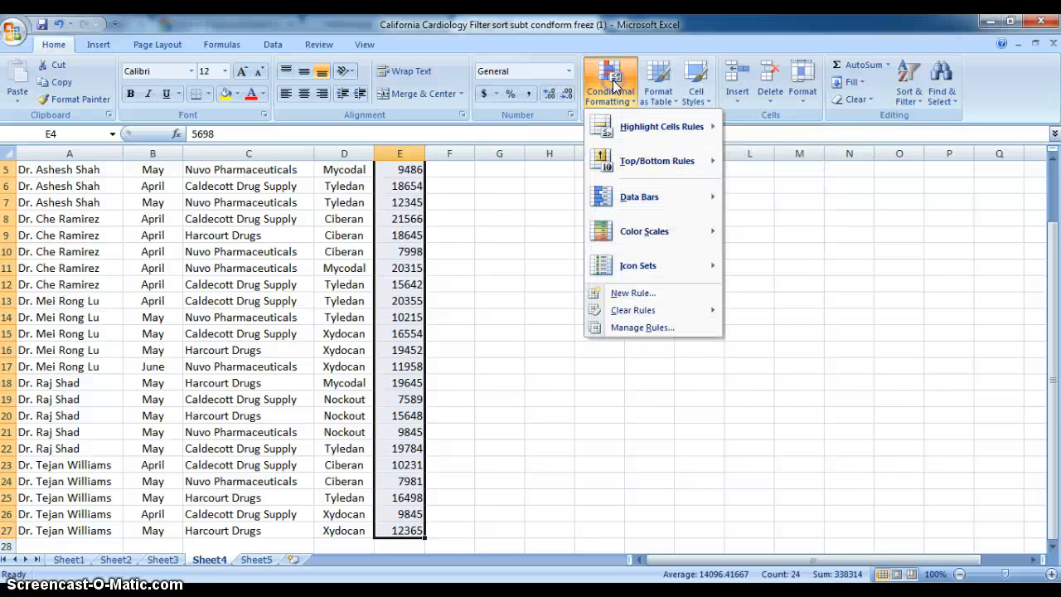
left_click(615, 127)
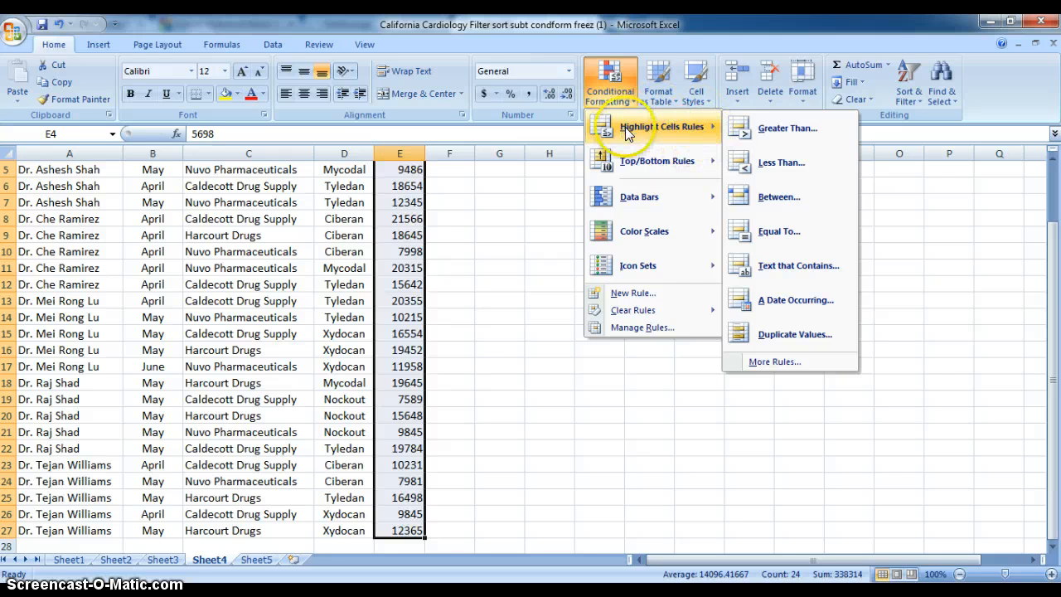
left_click(804, 130)
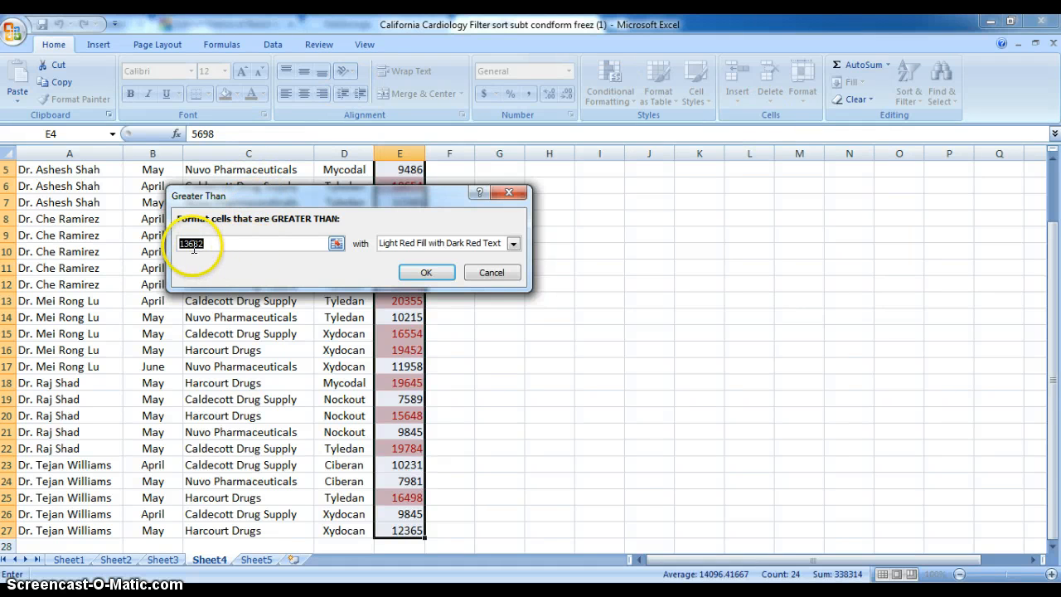
type("2")
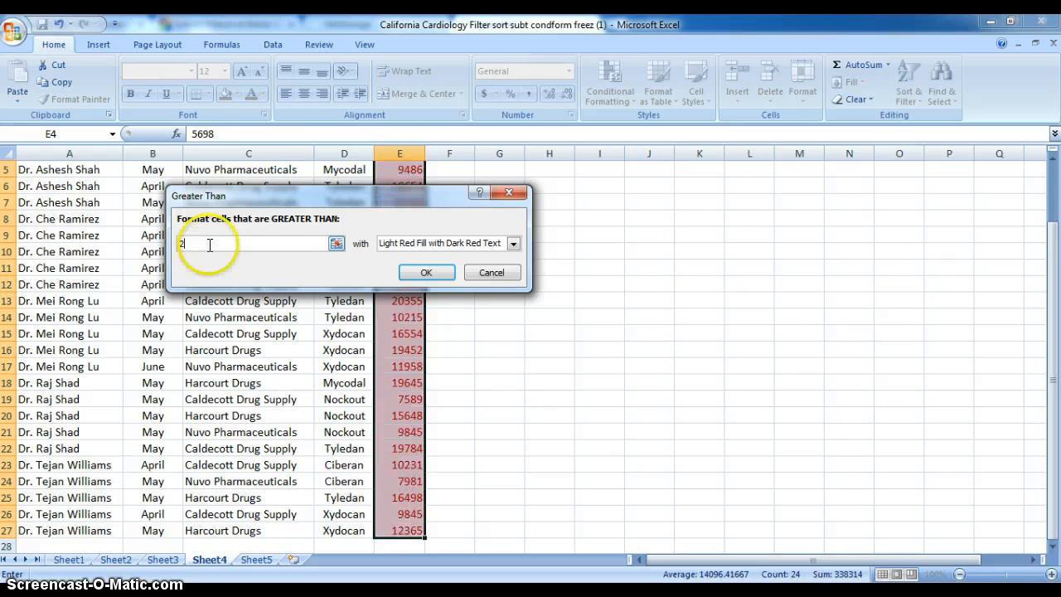
type("0000")
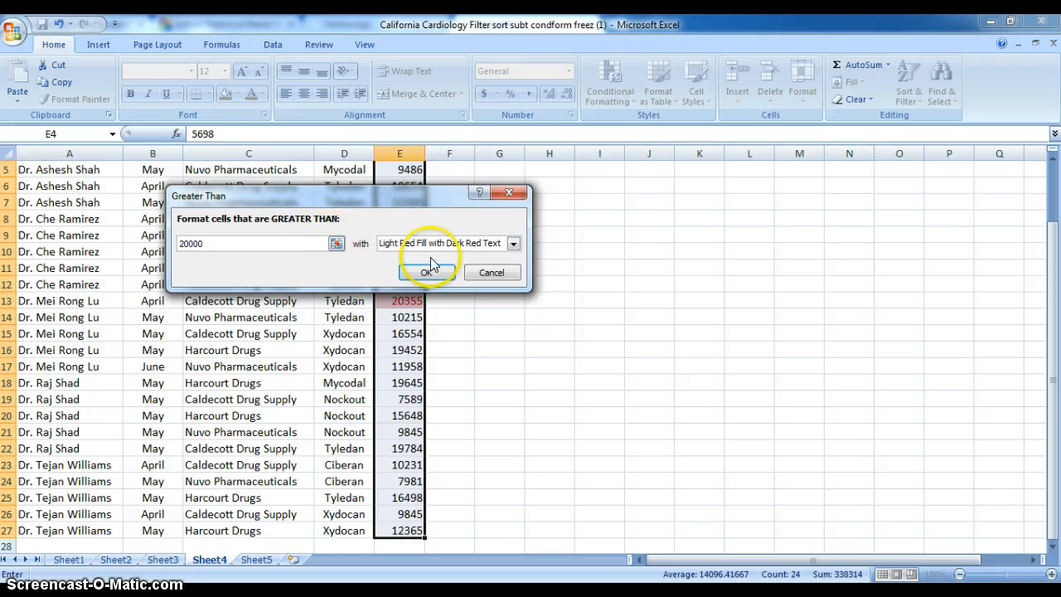
Step: Give the Greater Than rule a custom format with the standard purple fill and apply it to the Total Sale cells
left_click(513, 245)
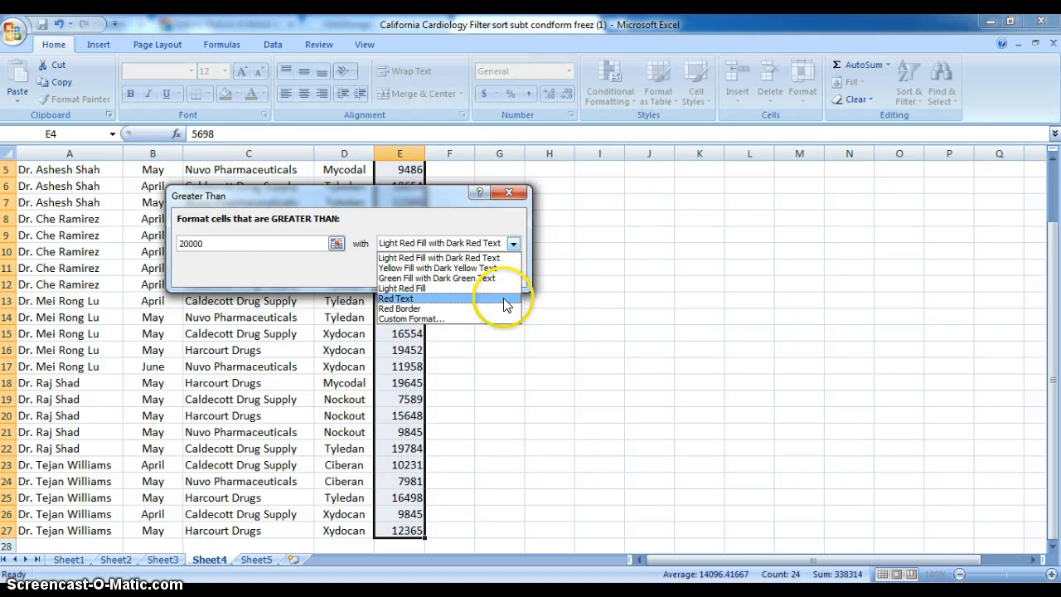
left_click(439, 319)
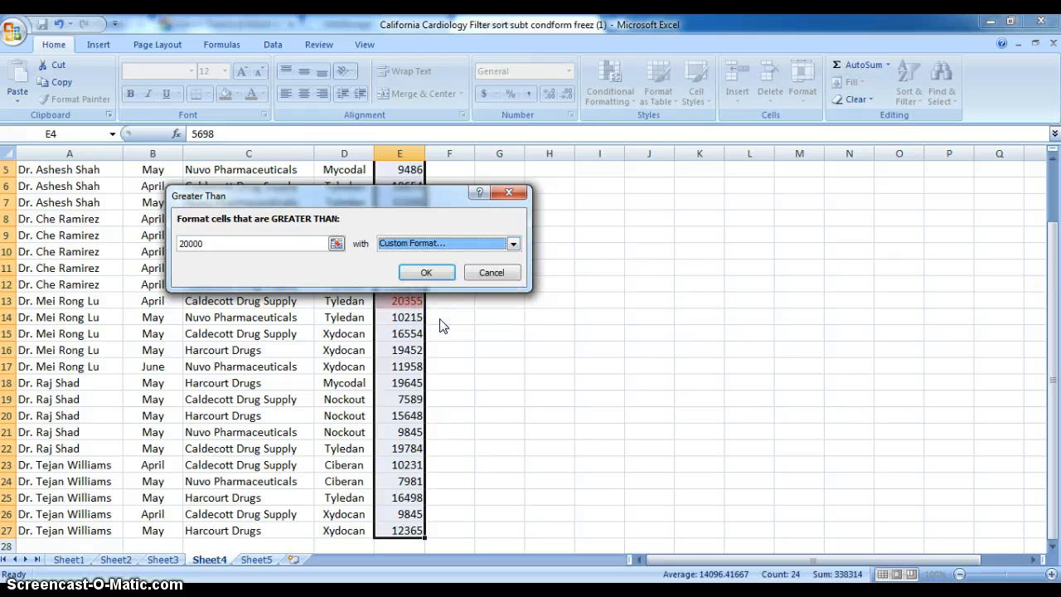
left_click(511, 244)
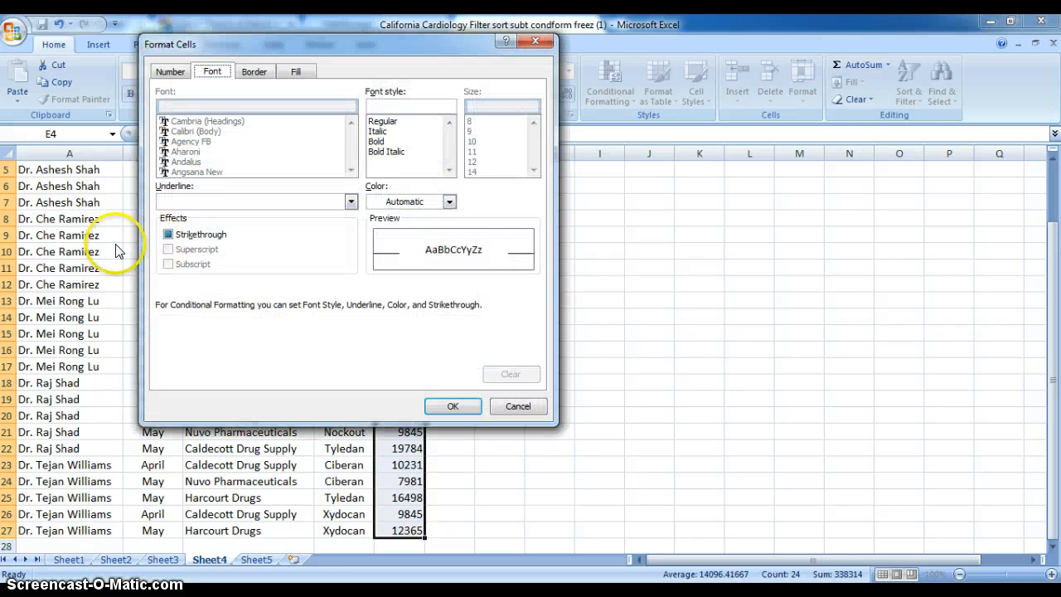
left_click(170, 234)
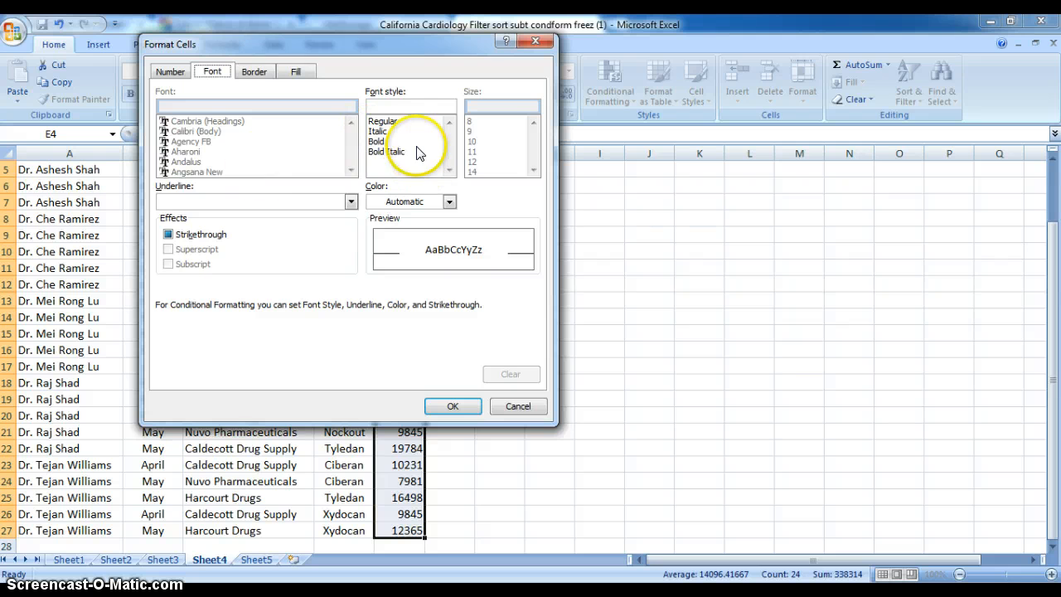
left_click(449, 201)
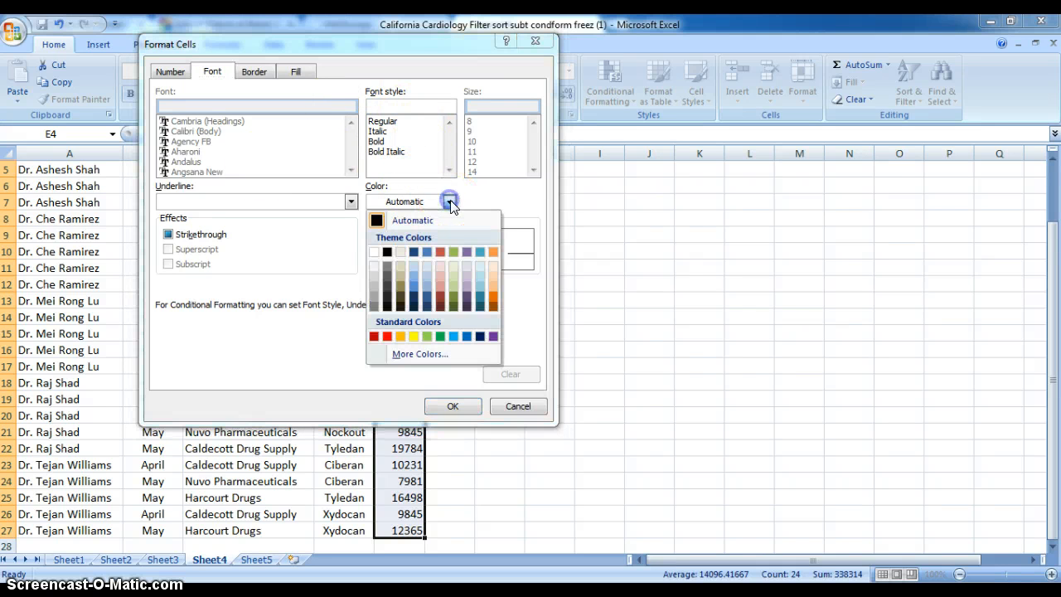
left_click(448, 201)
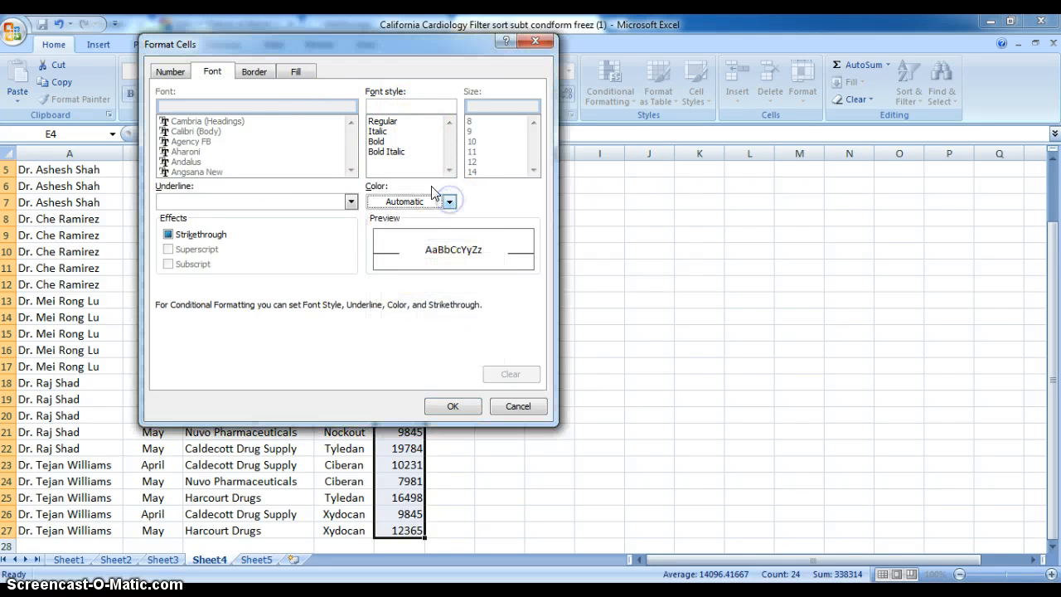
left_click(296, 73)
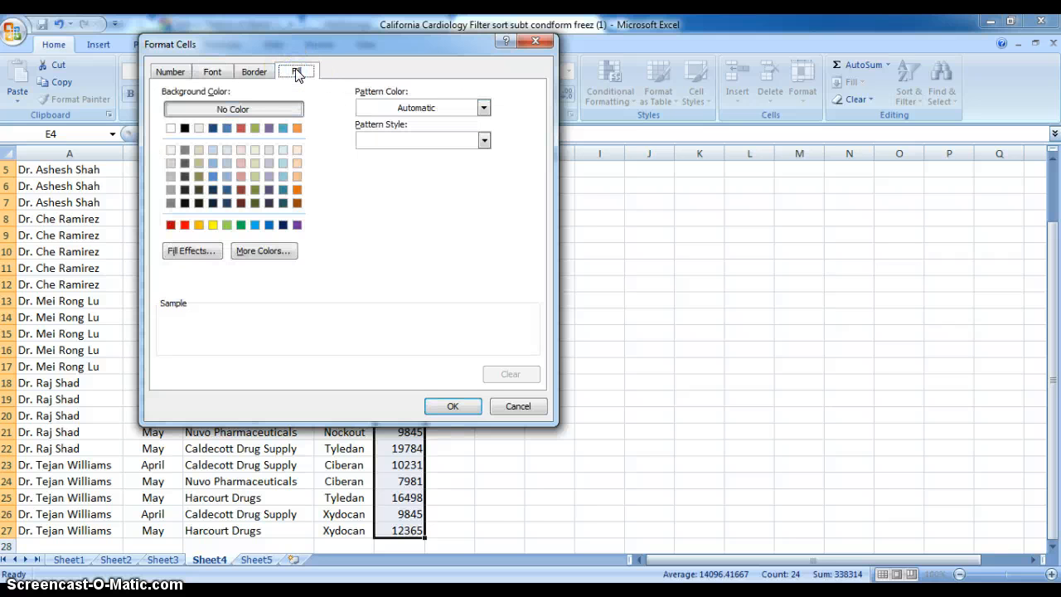
left_click(297, 73)
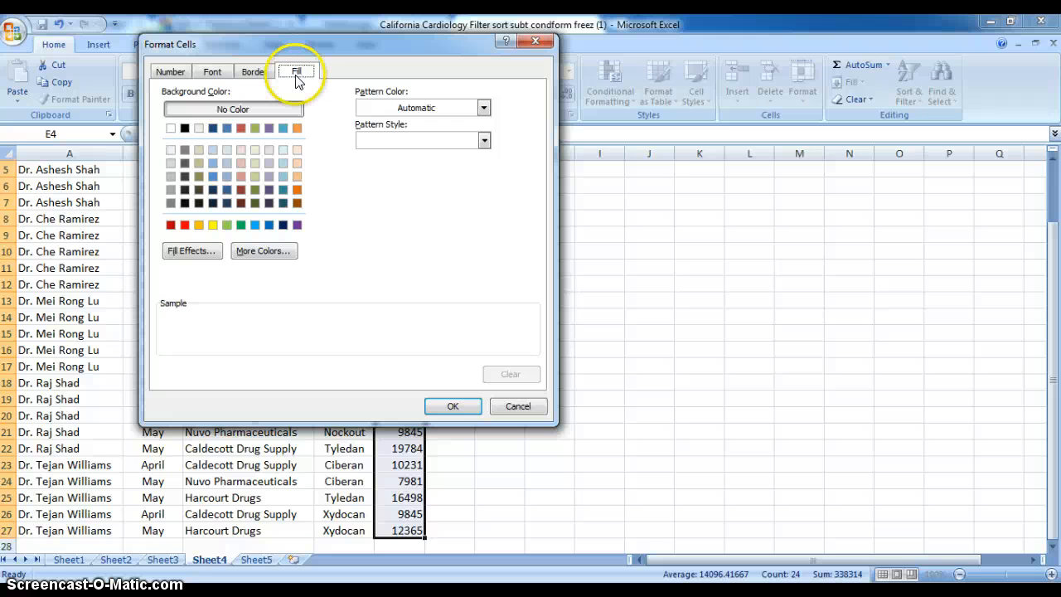
left_click(296, 224)
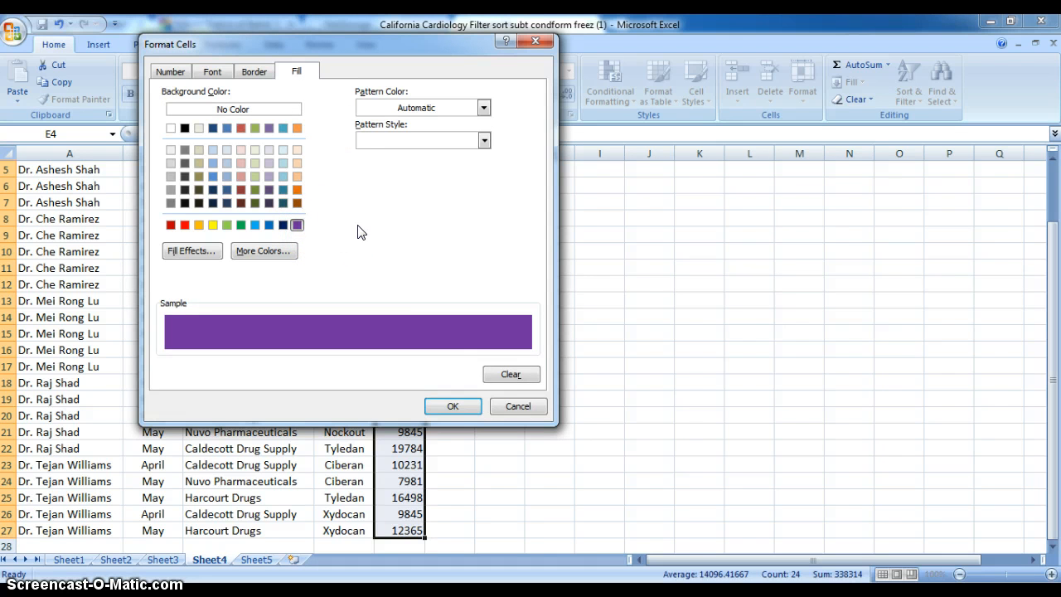
left_click(453, 405)
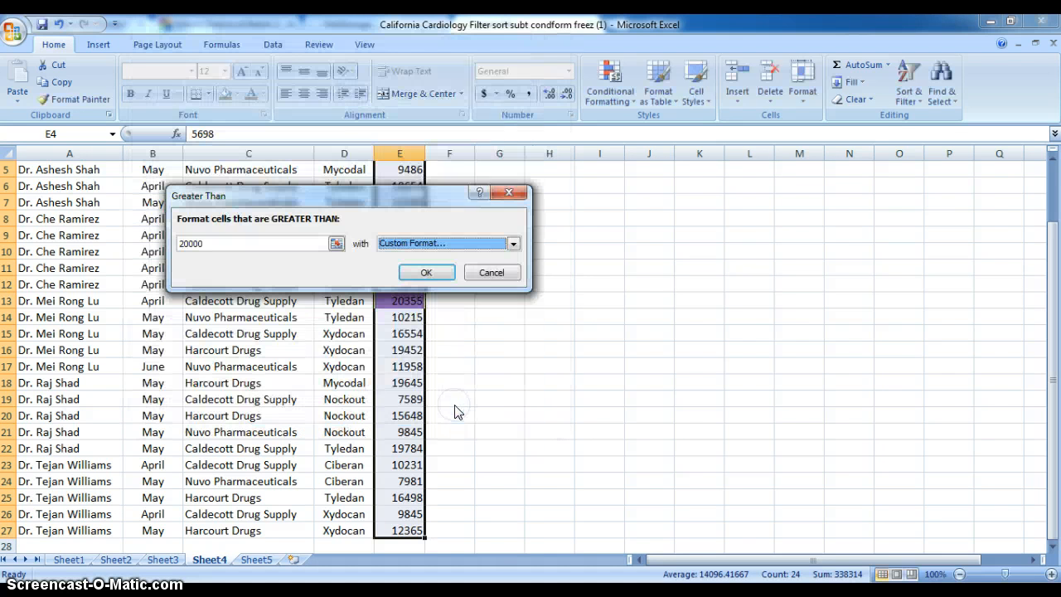
left_click(426, 274)
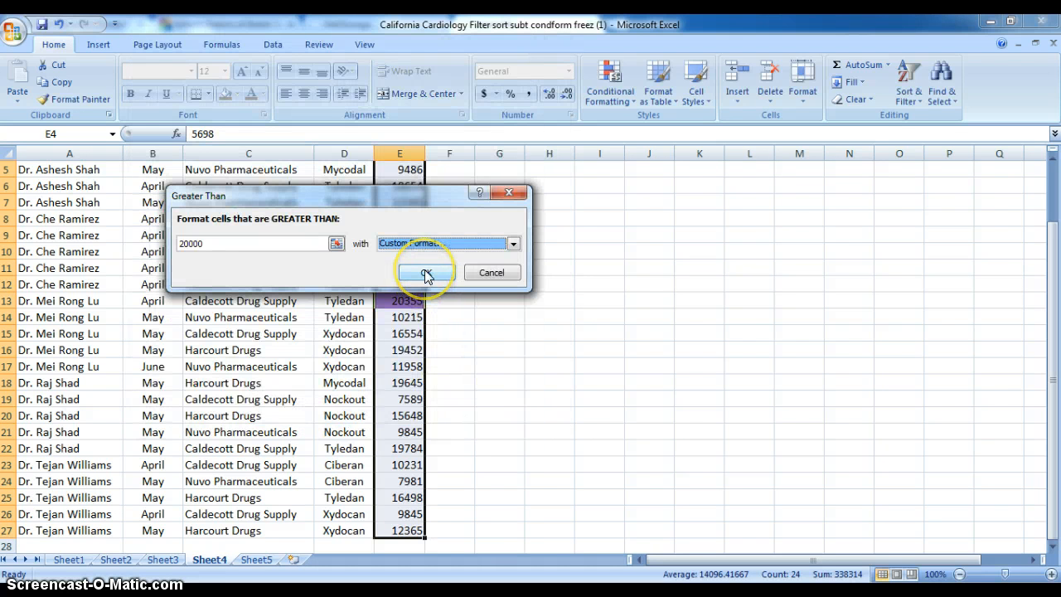
left_click(513, 282)
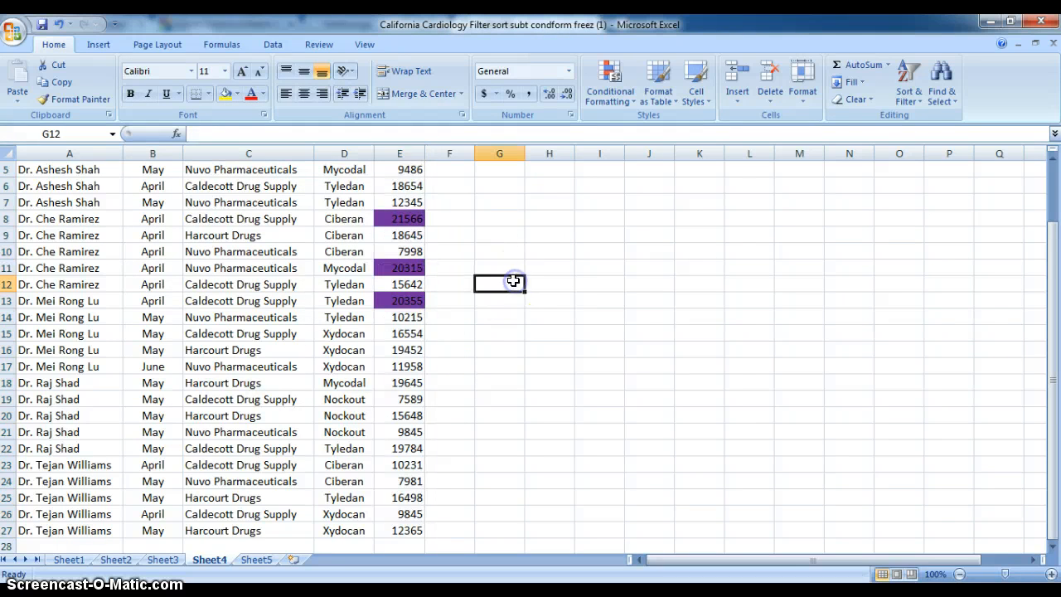
left_click_drag(1053, 279, 1051, 257)
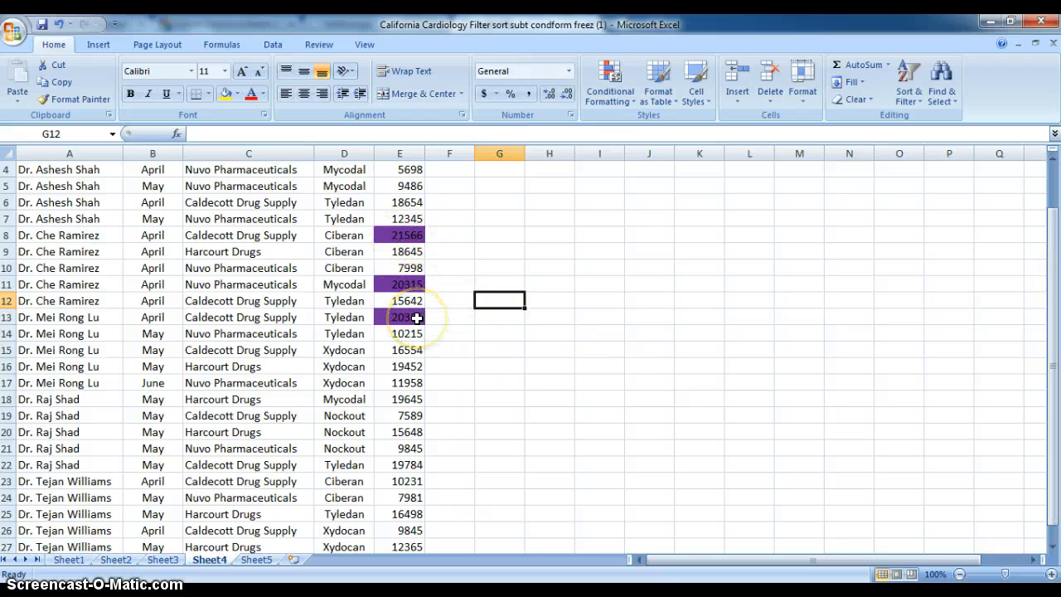
scroll(507, 319, "up", 1)
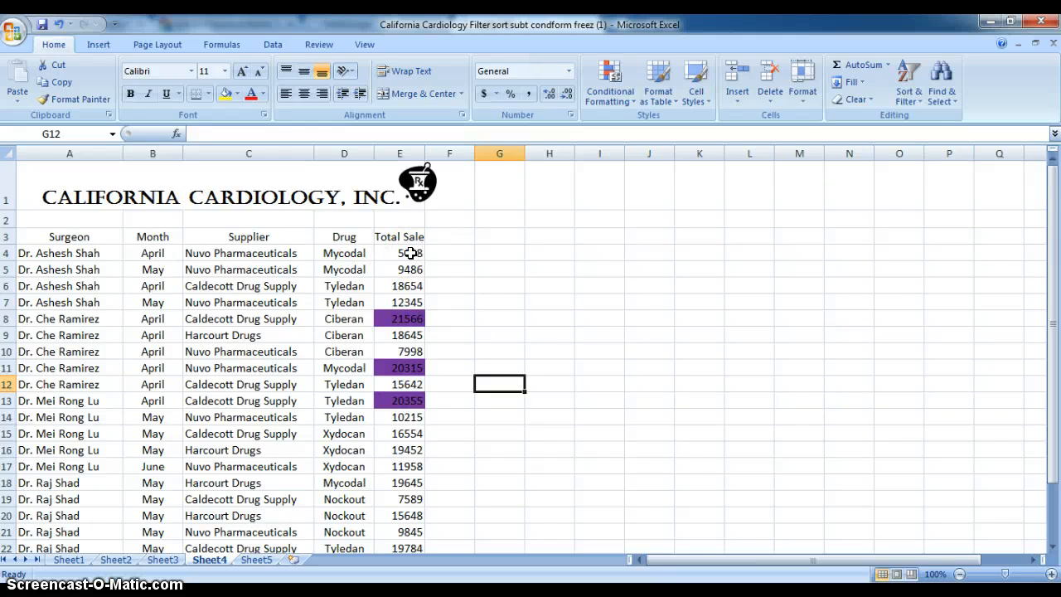
Step: Start a Less Than conditional formatting rule for Total Sale cells E4:E27 on Sheet4 with a threshold of 10000
left_click_drag(411, 253, 406, 532)
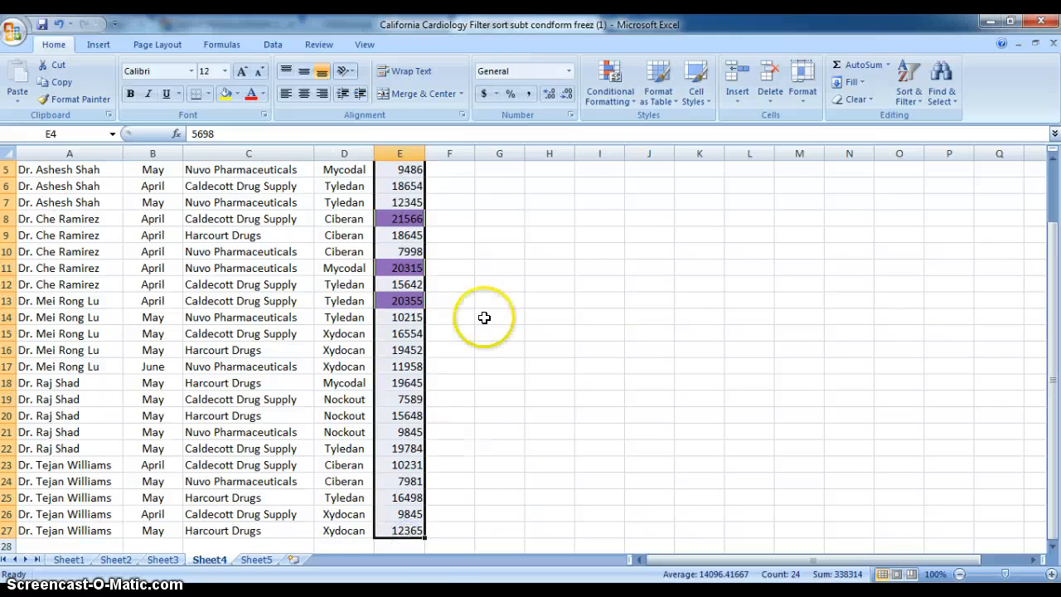
scroll(497, 290, "up", 2)
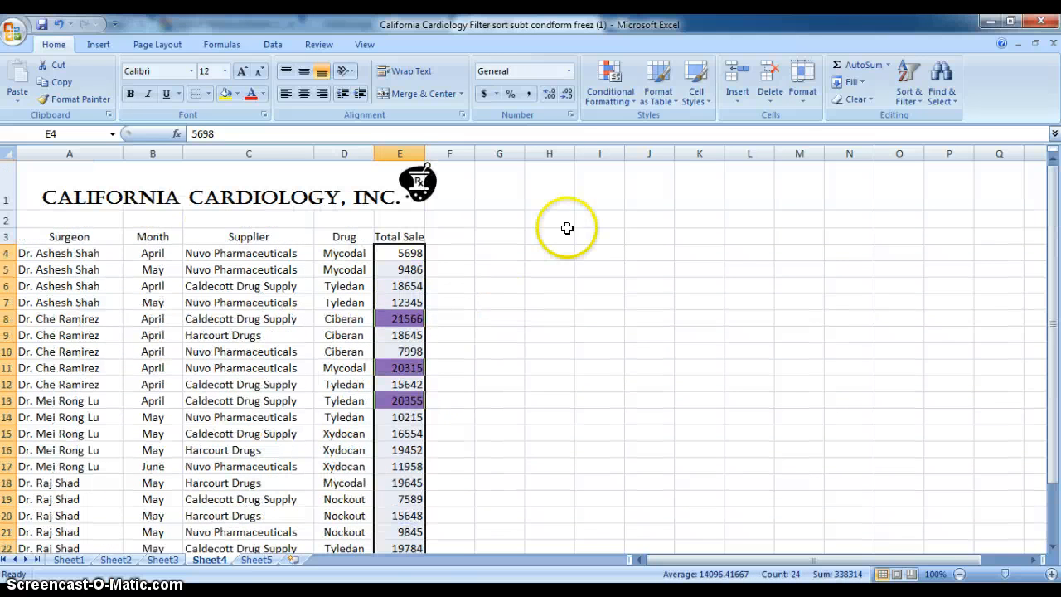
left_click(614, 78)
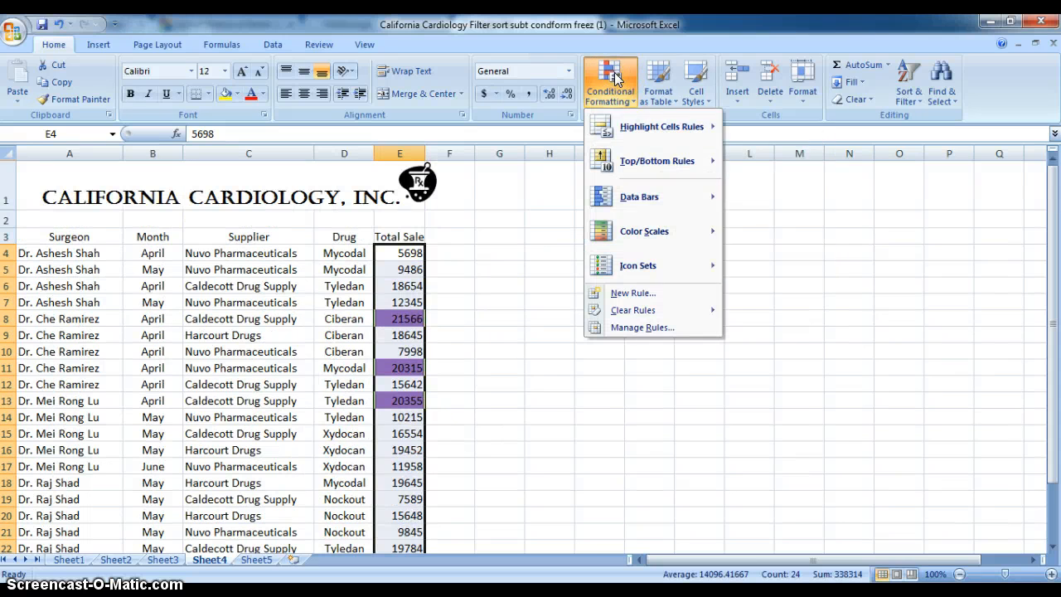
mouse_move(620, 127)
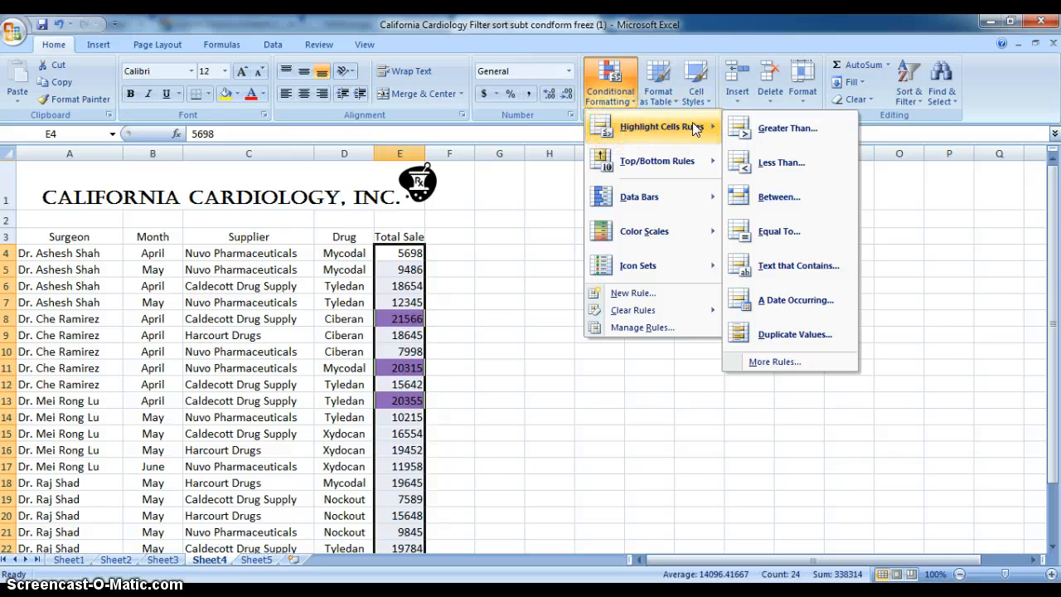
left_click(767, 165)
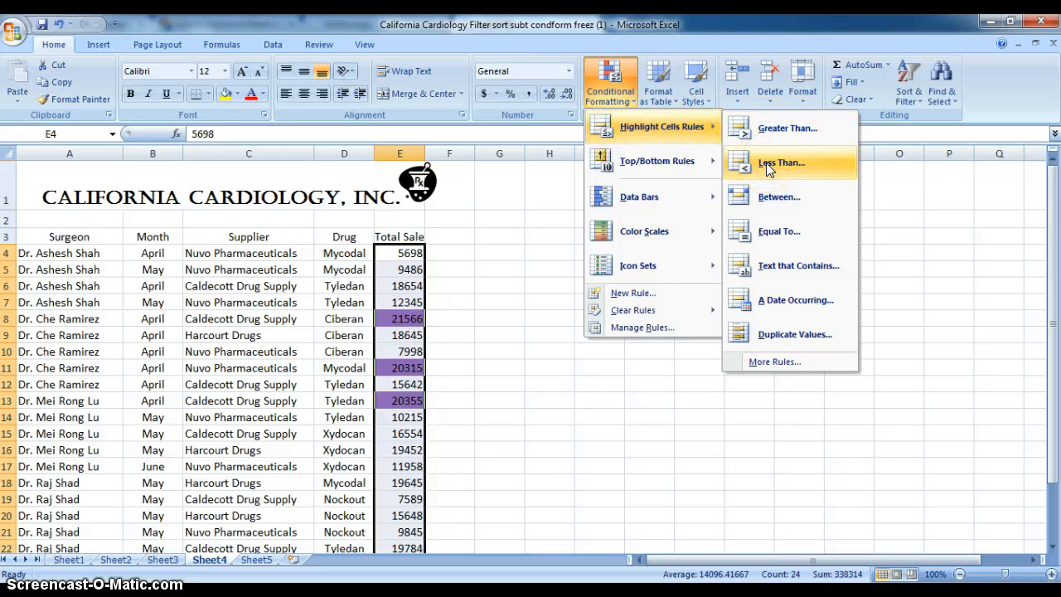
left_click(765, 162)
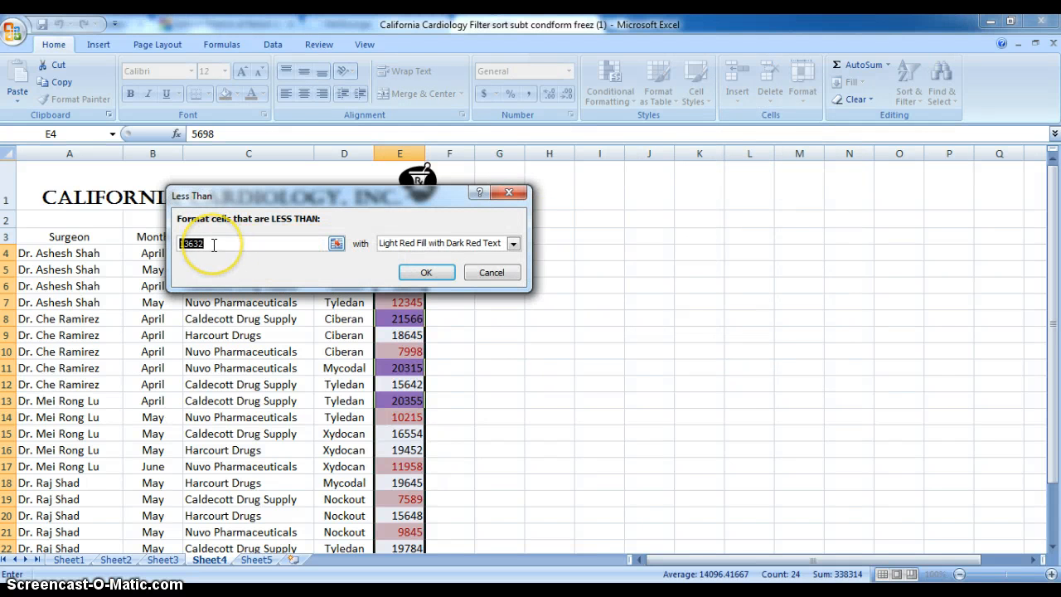
type("10")
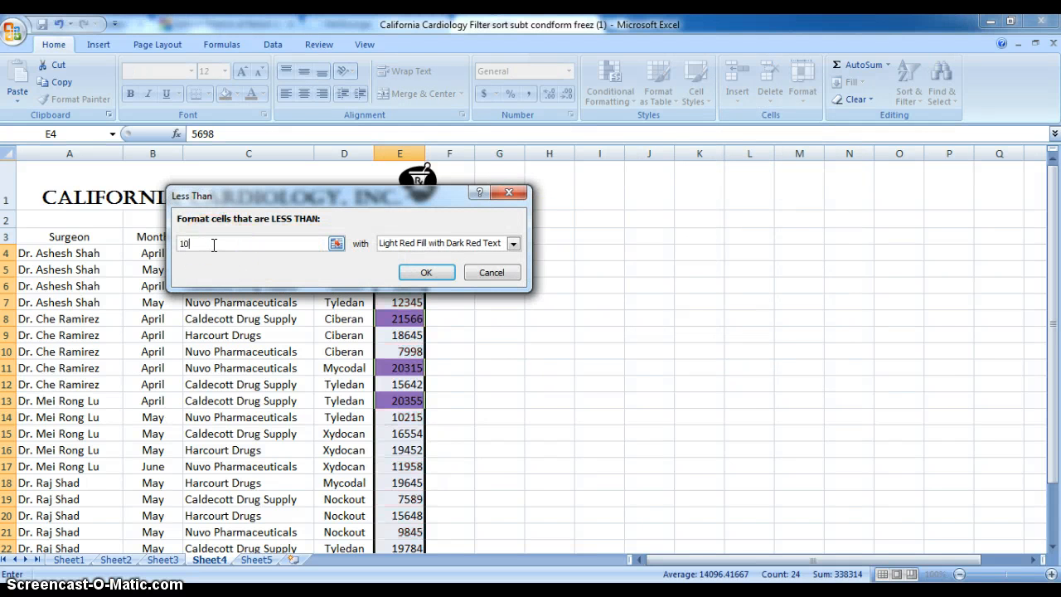
type("000")
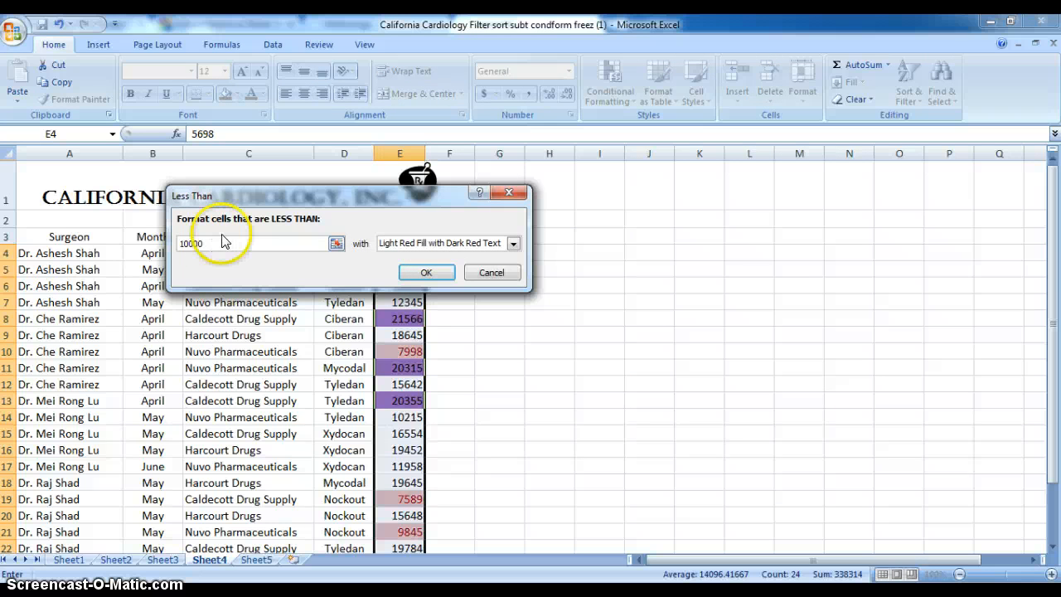
Step: Give the Less Than rule a custom format with the standard green fill and apply it to the Total Sale cells
left_click(514, 245)
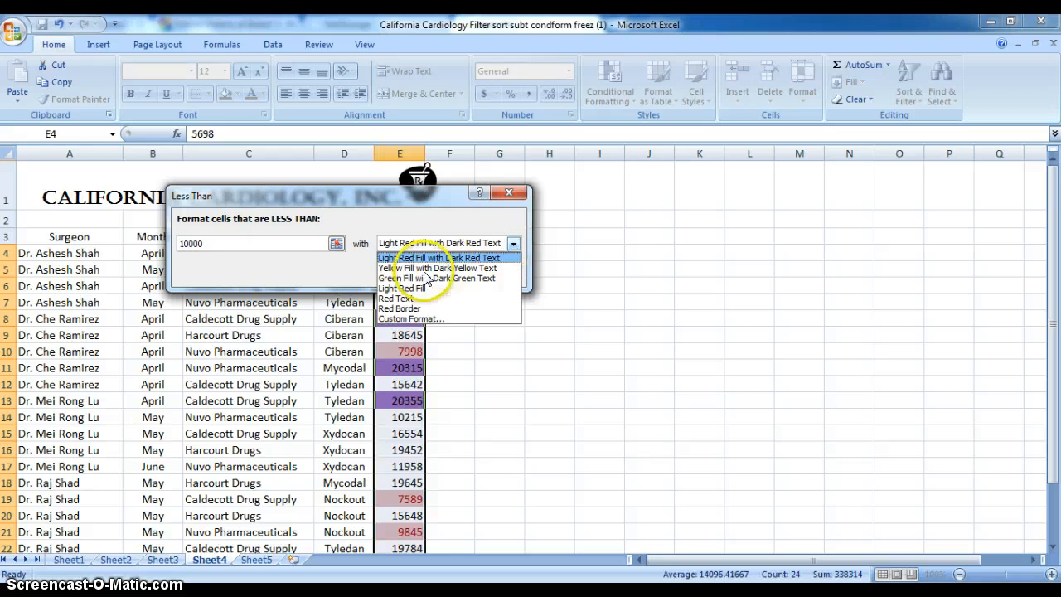
left_click(414, 320)
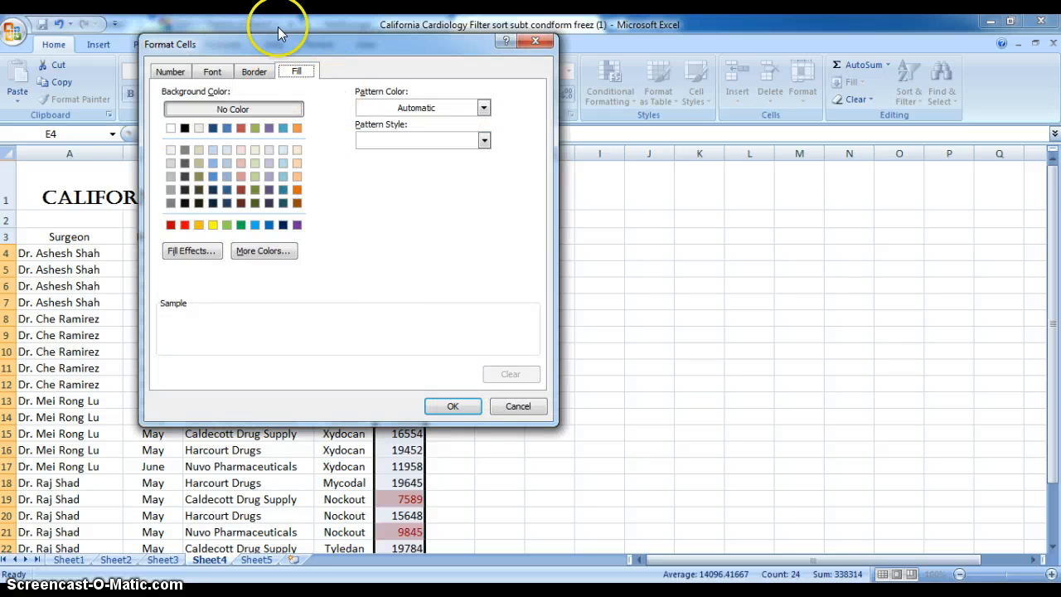
left_click(240, 225)
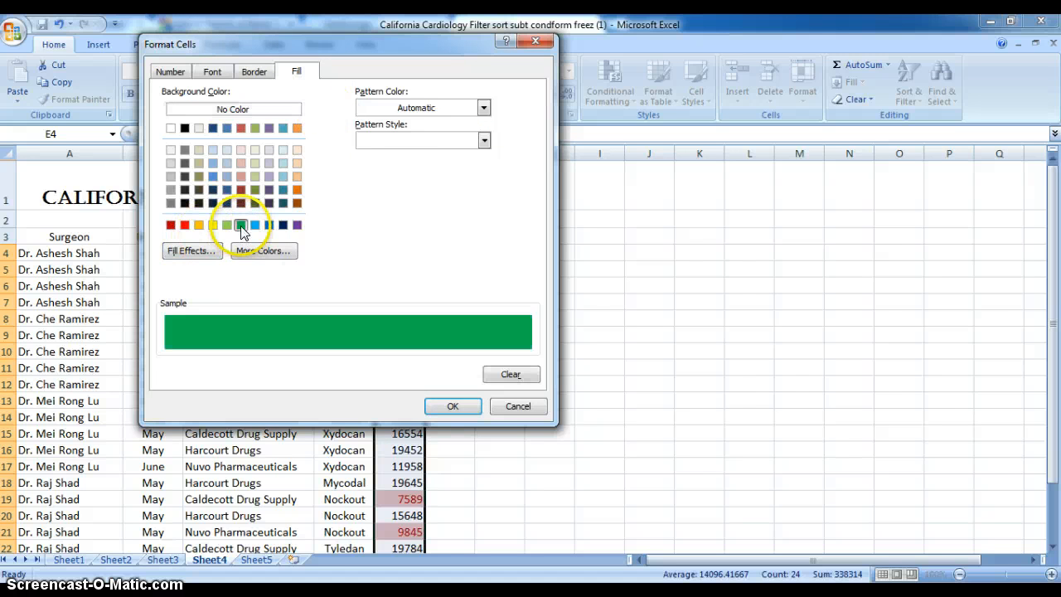
left_click(453, 408)
left_click(424, 272)
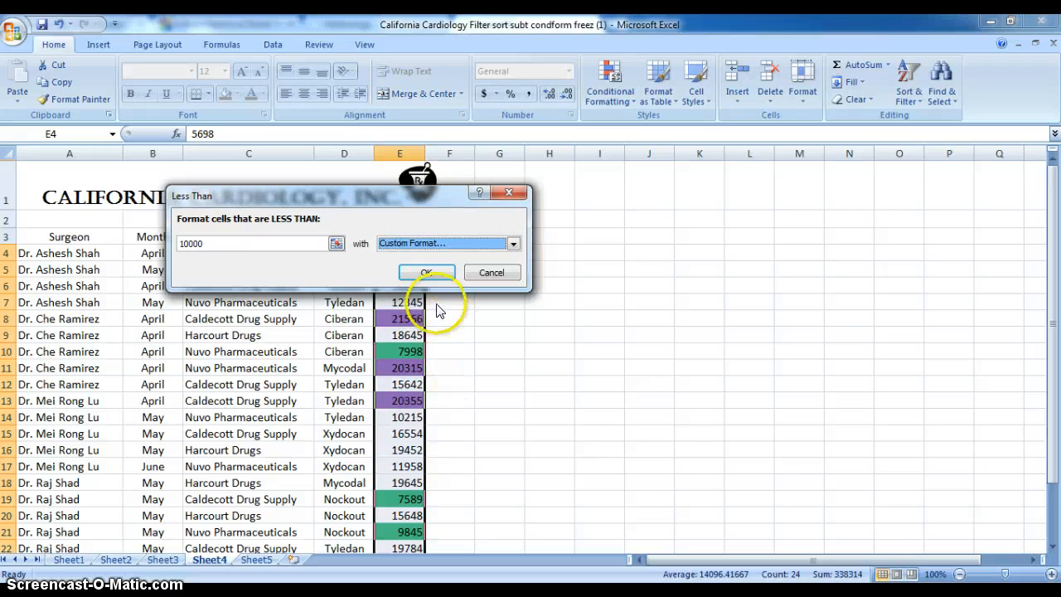
left_click(547, 317)
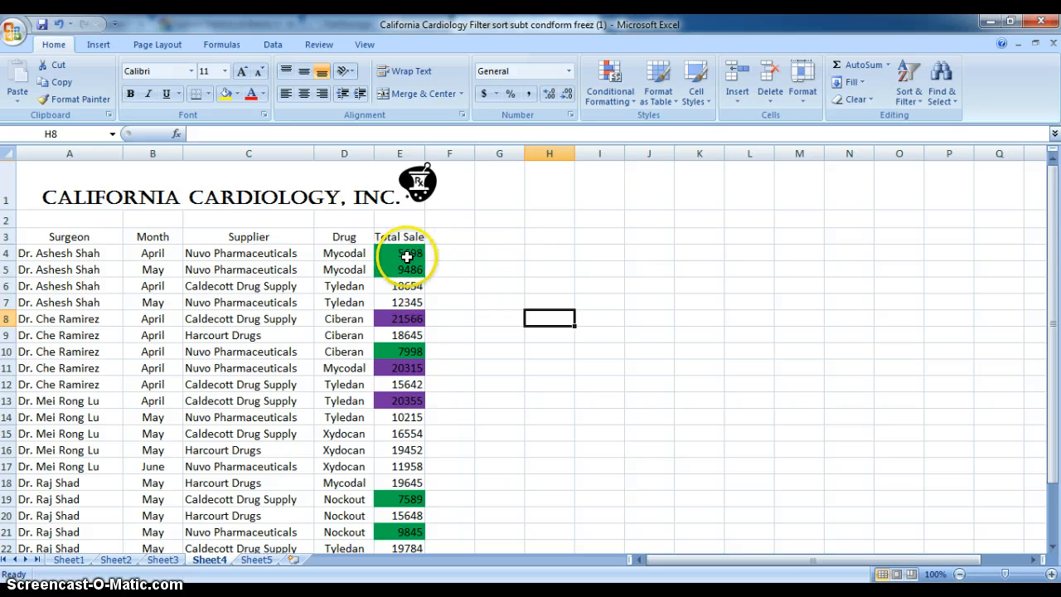
Step: Start a Between conditional formatting rule for Total Sale cells E4:E27 with limits of 10000 and 20000
left_click_drag(401, 253, 401, 534)
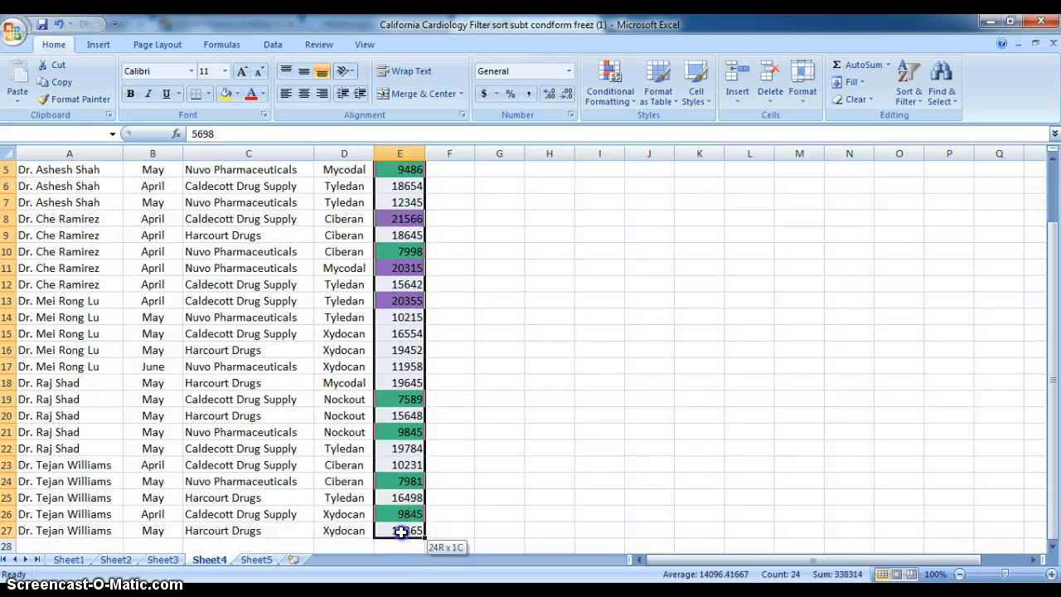
left_click(611, 100)
mouse_move(622, 124)
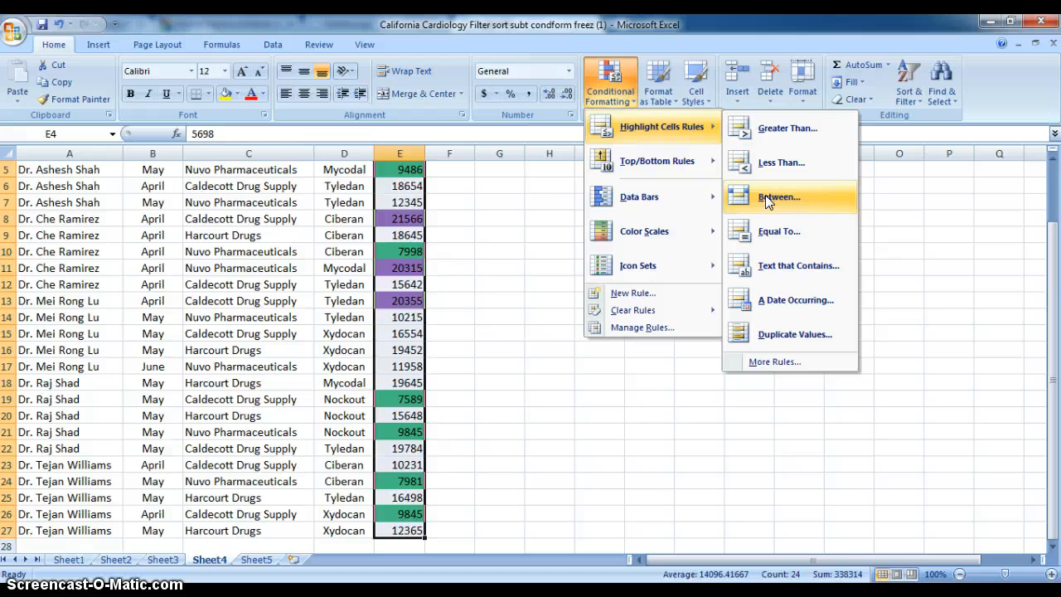
left_click(764, 194)
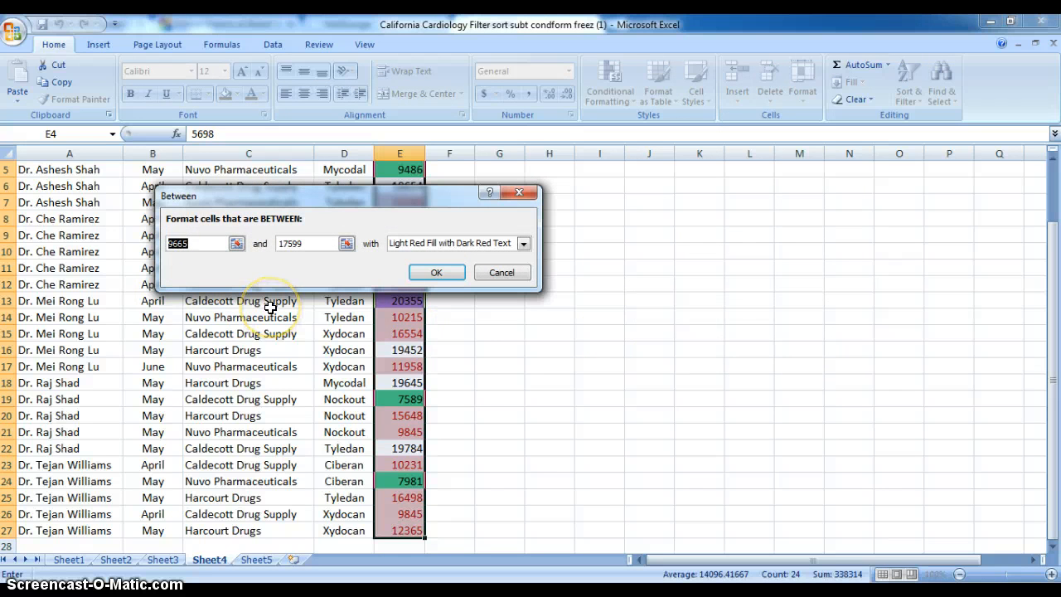
type("10")
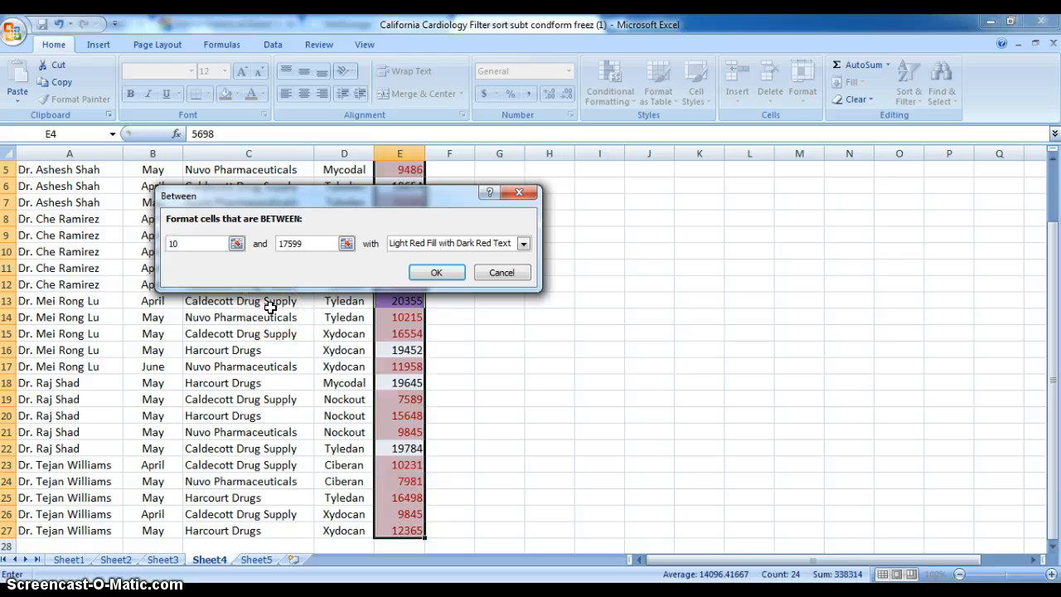
type("000")
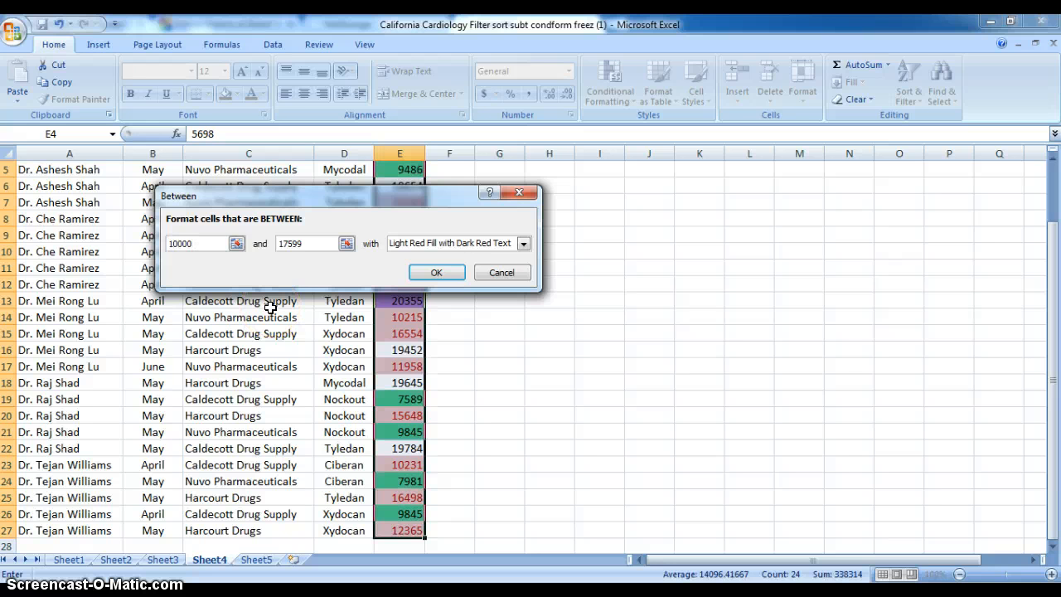
left_click_drag(303, 243, 273, 247)
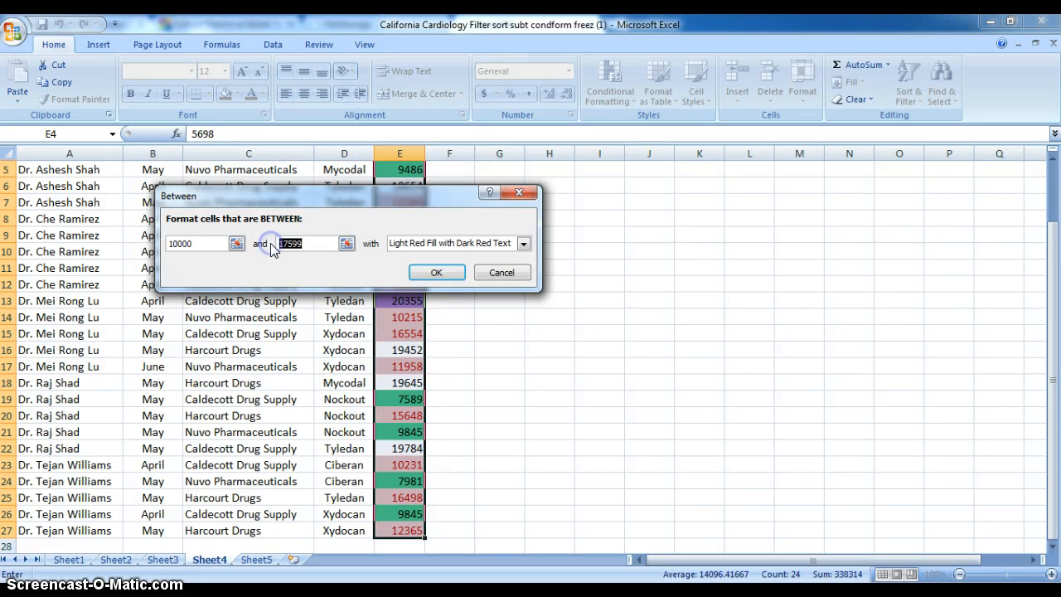
type("20")
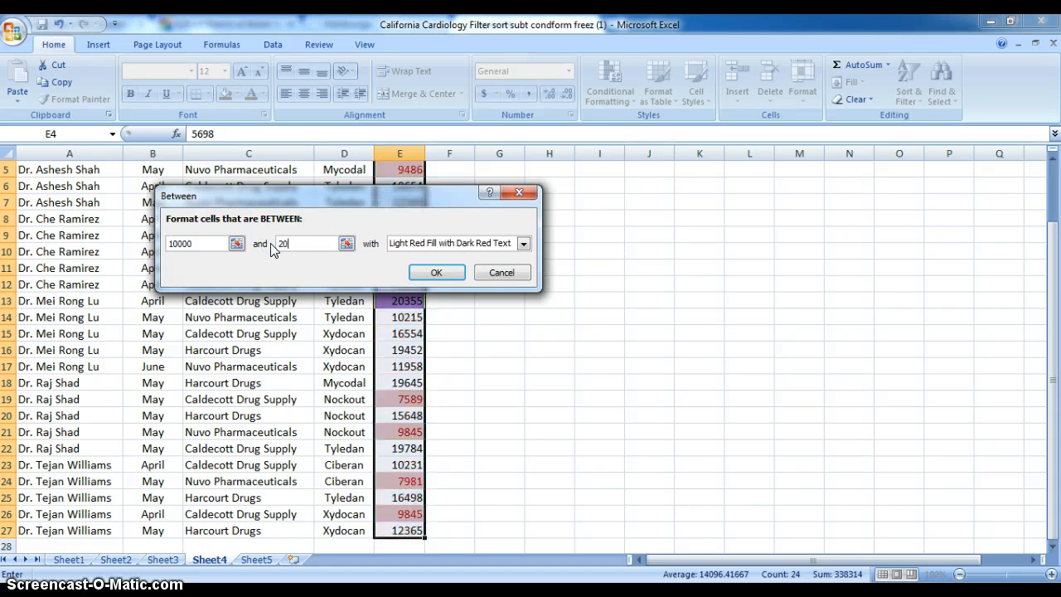
type("000")
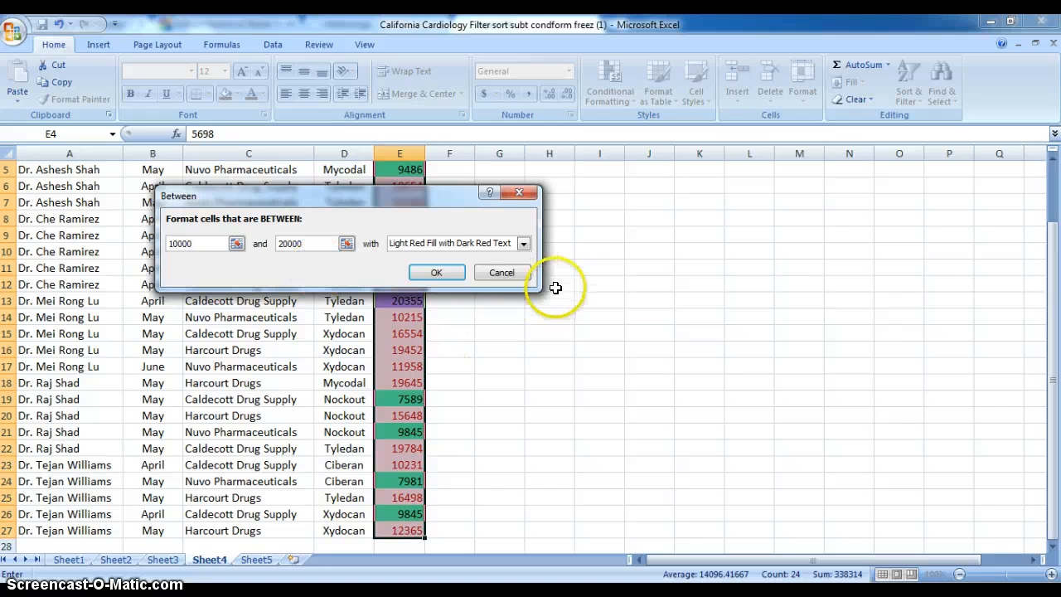
Step: Give the Between rule a custom format with the standard red fill and apply it to the Total Sale cells
left_click(524, 244)
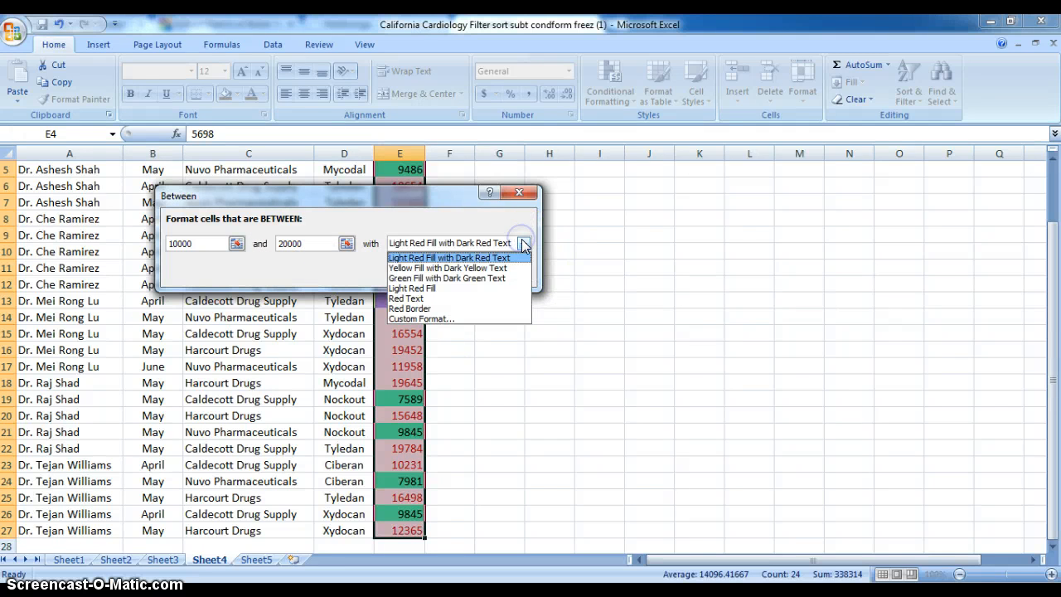
left_click(430, 319)
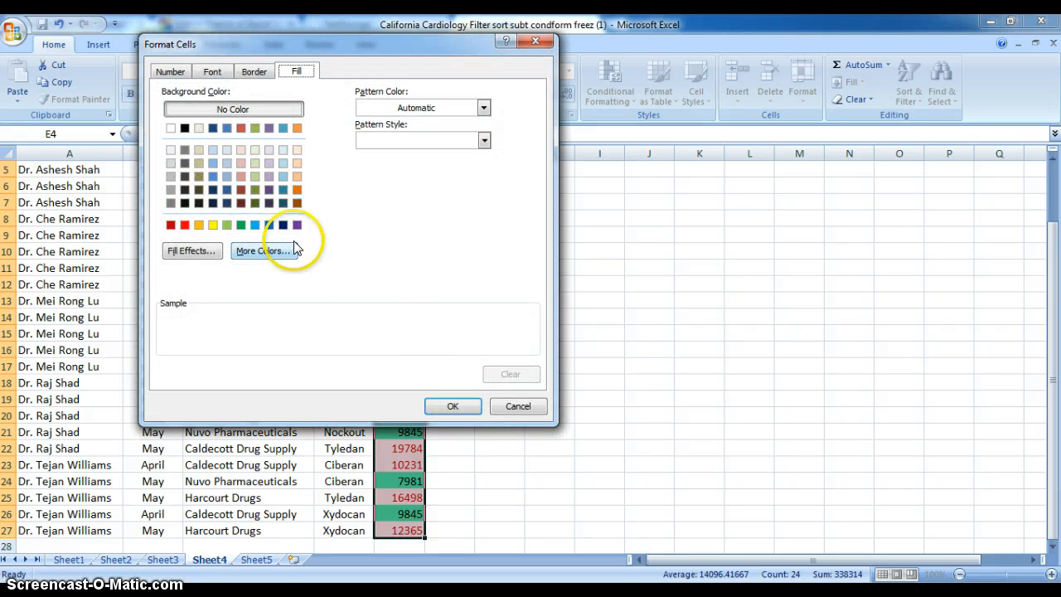
left_click(185, 225)
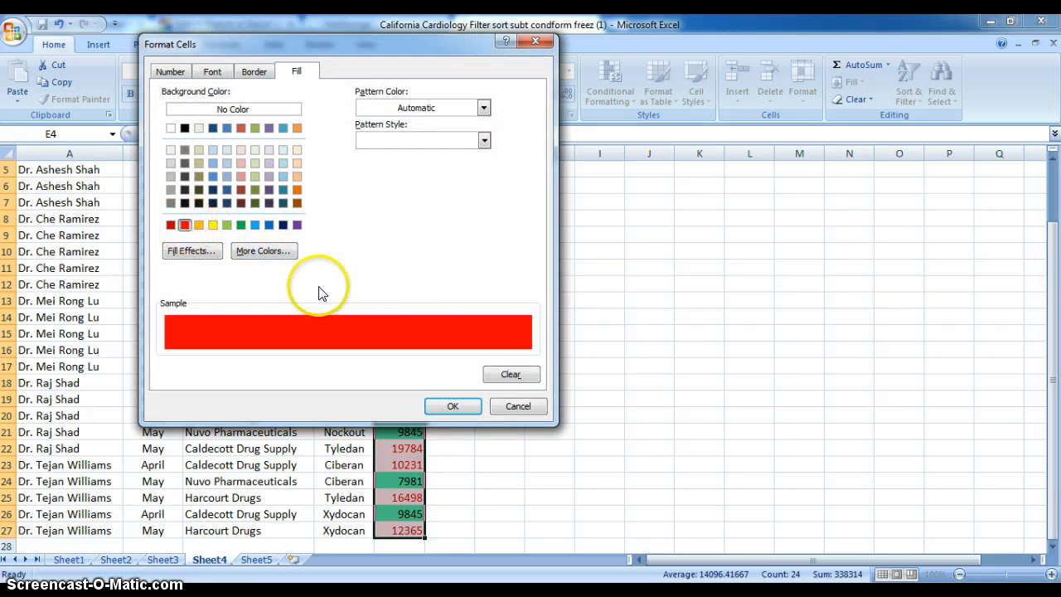
left_click(453, 409)
left_click(438, 276)
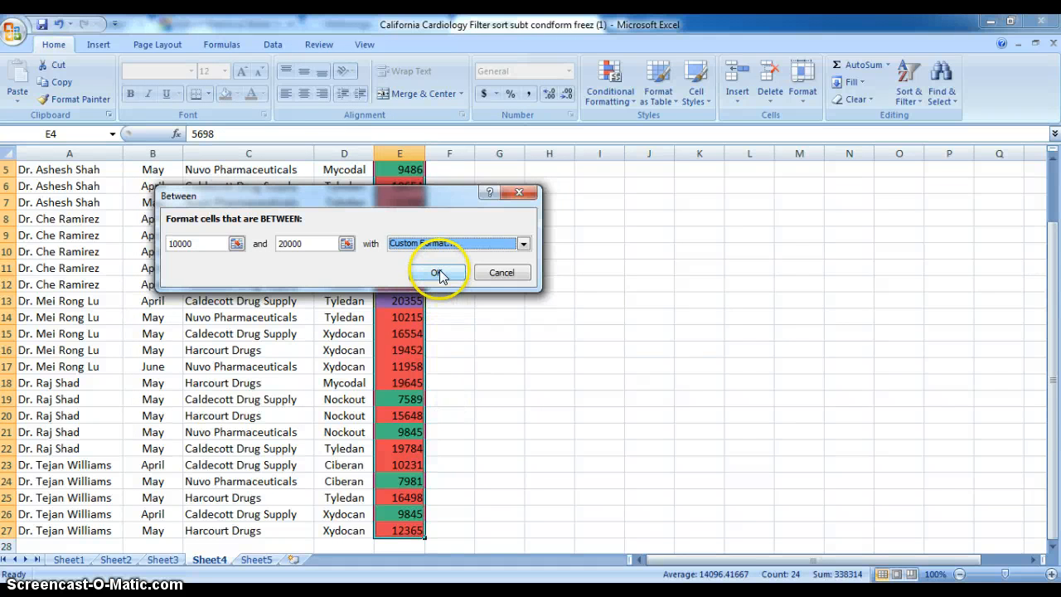
left_click(509, 349)
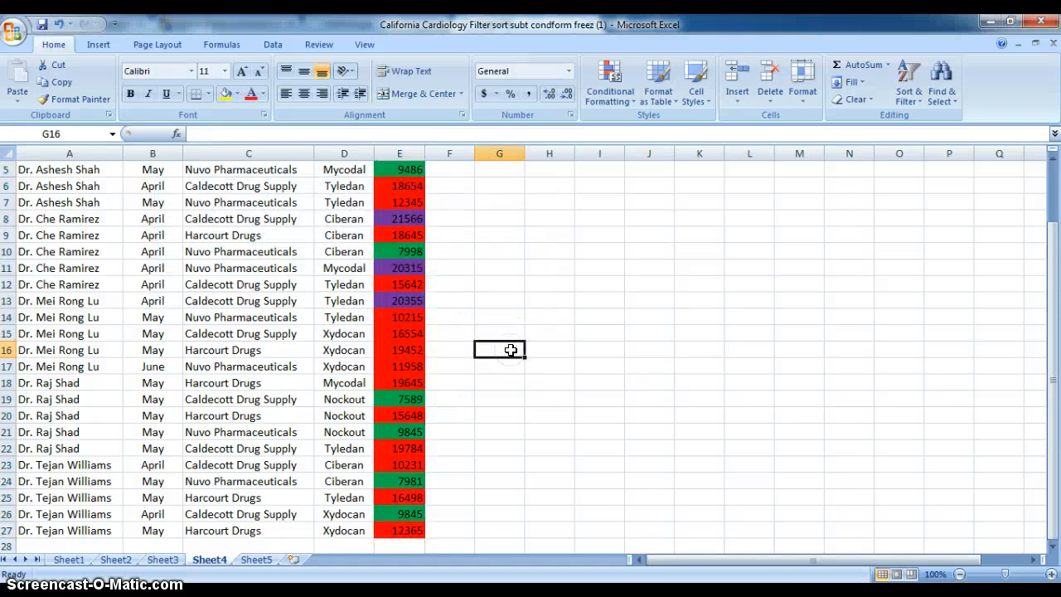
left_click_drag(1046, 285, 1053, 267)
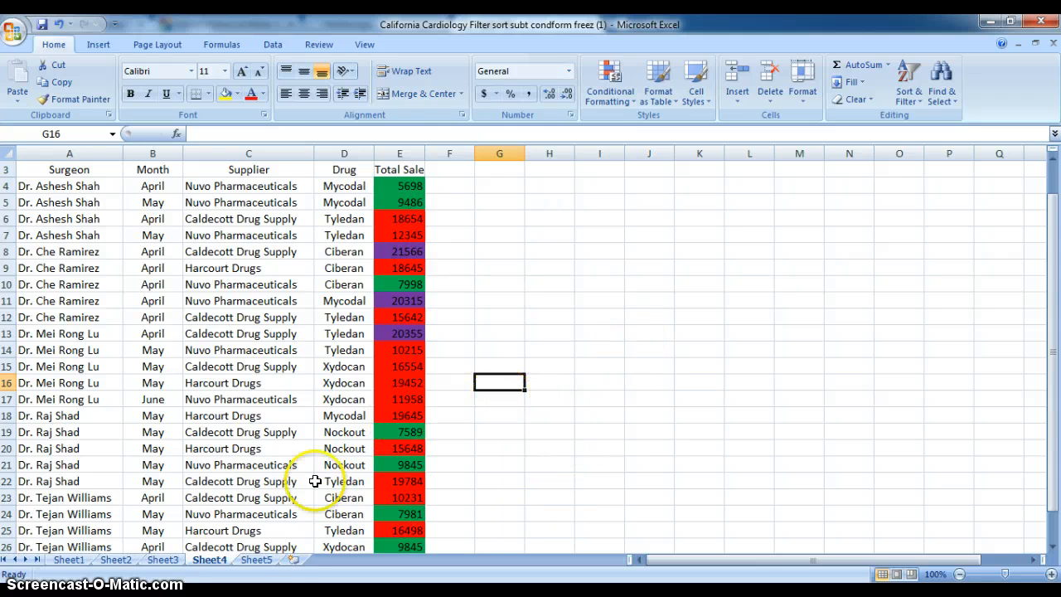
Step: On Sheet5, freeze the panes above row 4 so rows 1 to 3 stay visible, and scroll the data to check
left_click(257, 561)
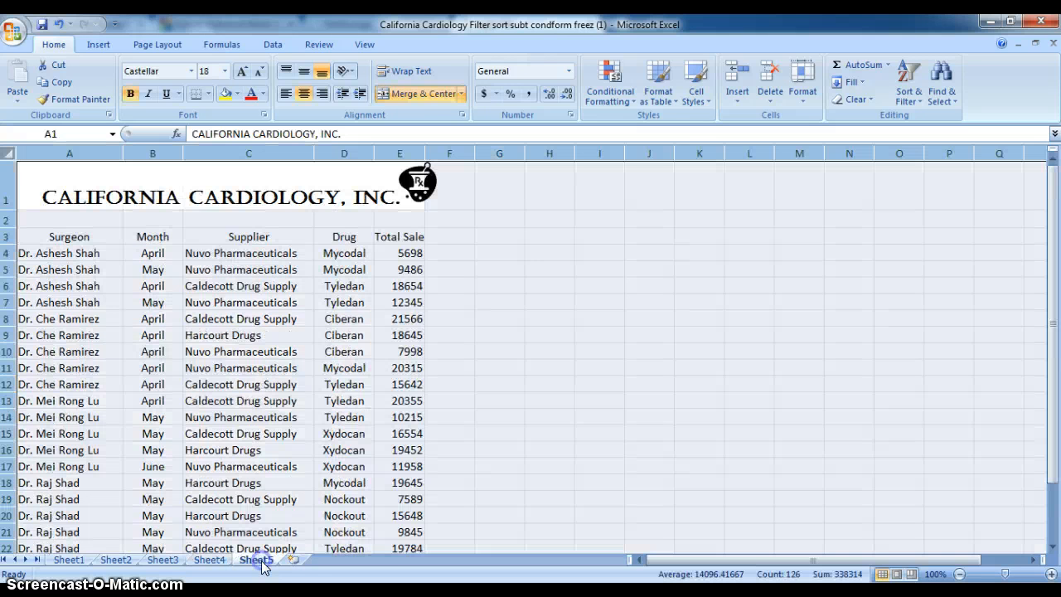
left_click(525, 270)
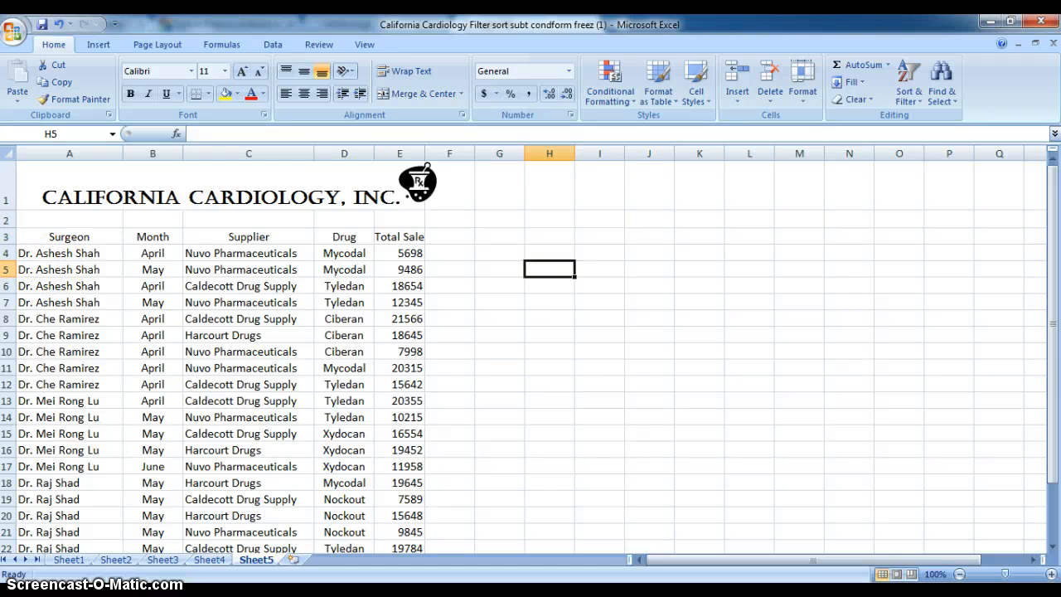
left_click(8, 253)
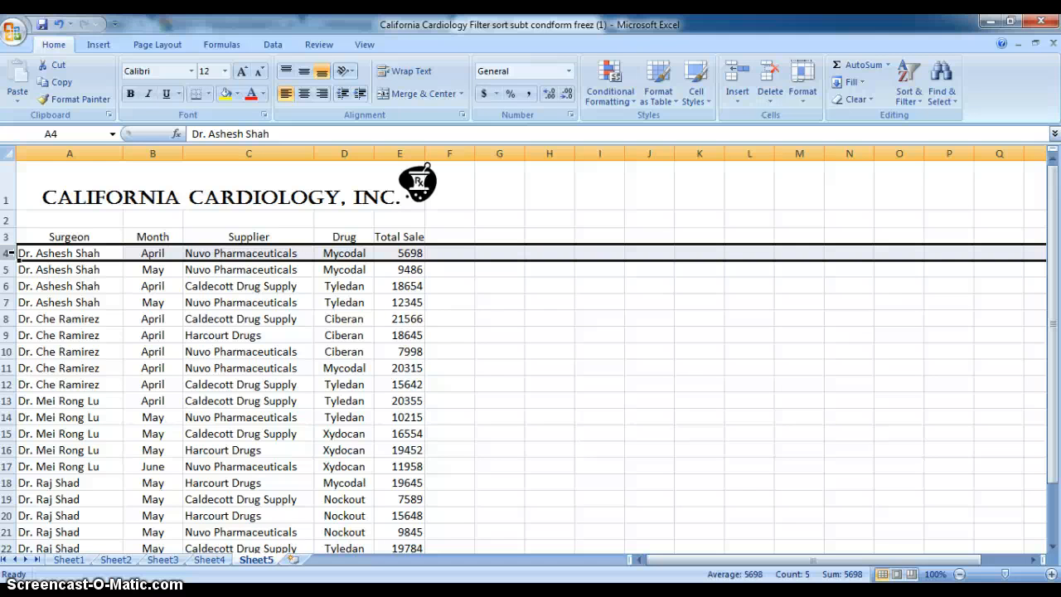
left_click(363, 45)
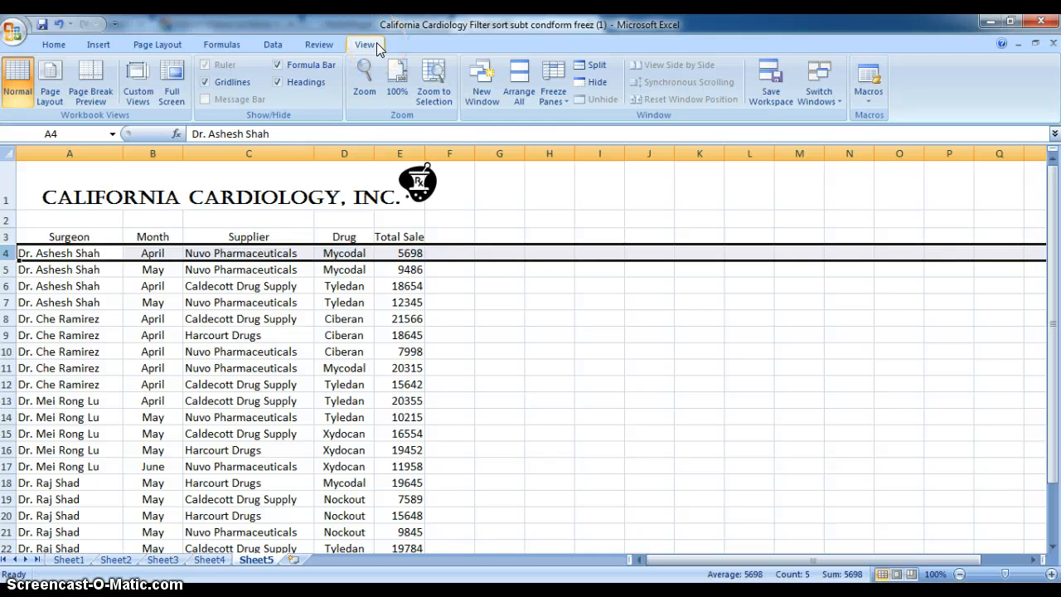
left_click(550, 94)
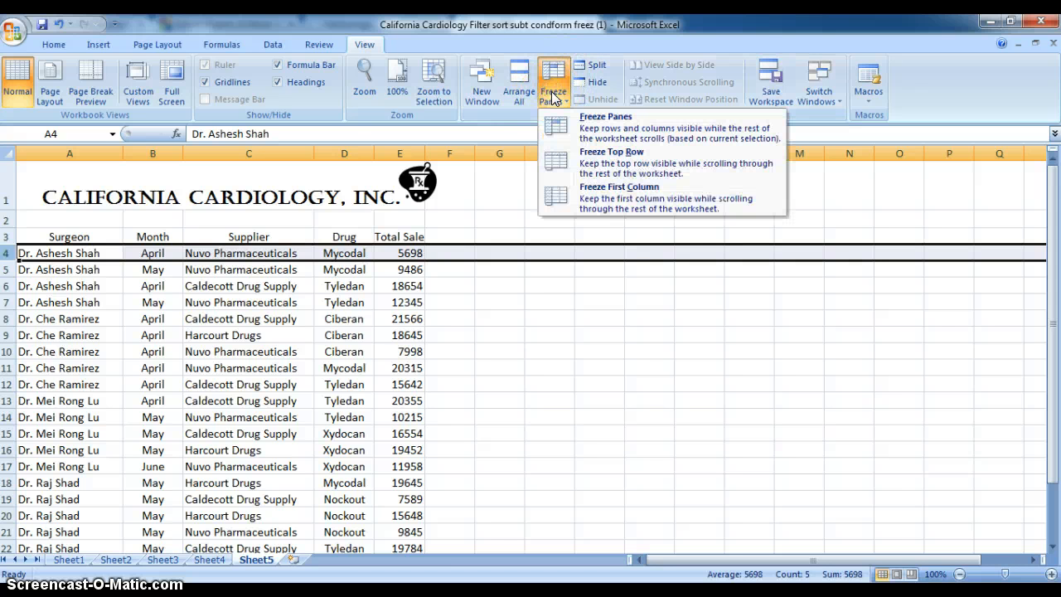
left_click(578, 132)
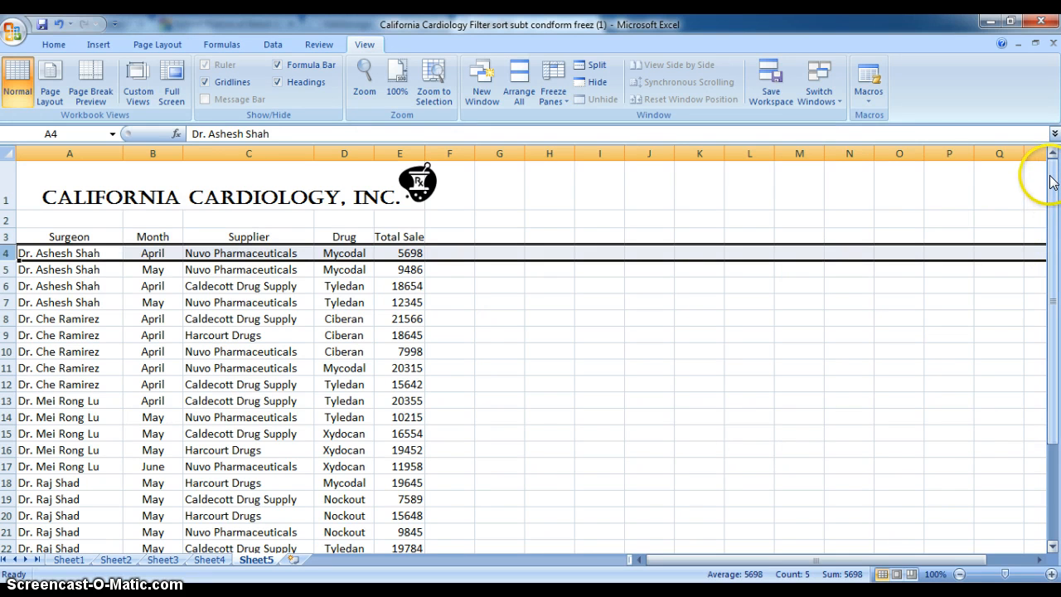
left_click_drag(1050, 180, 1053, 203)
left_click(518, 336)
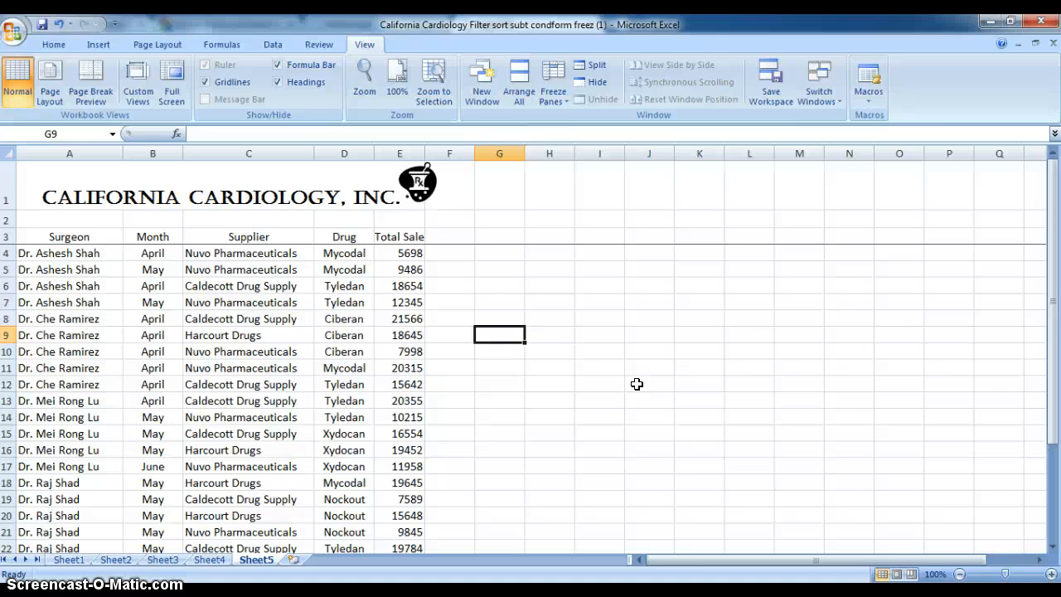
Step: Insert the Lighthouse image from the Sample Pictures folder as the background of Sheet5
left_click(148, 45)
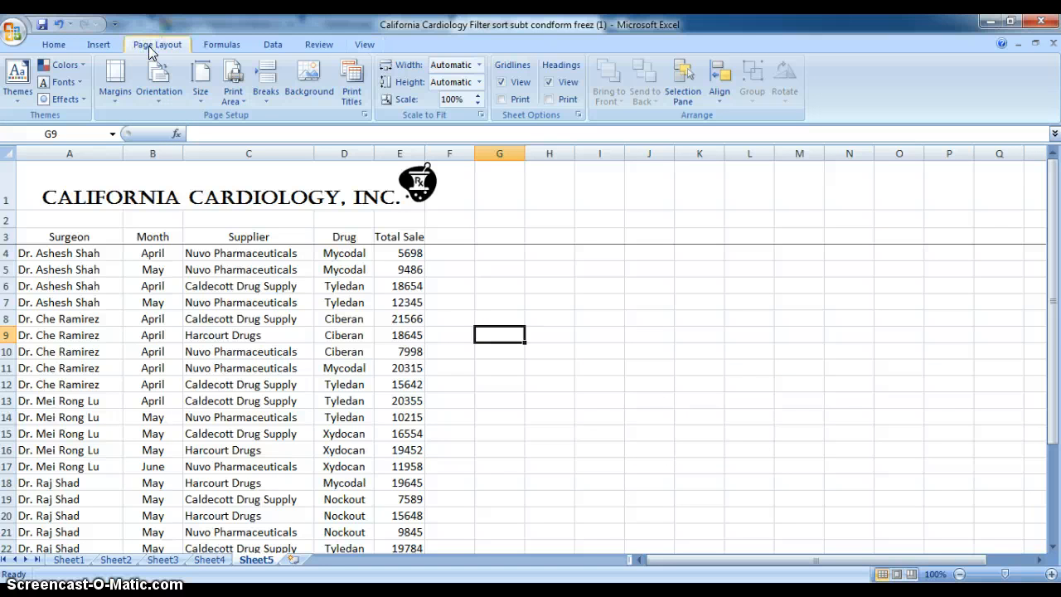
left_click(291, 87)
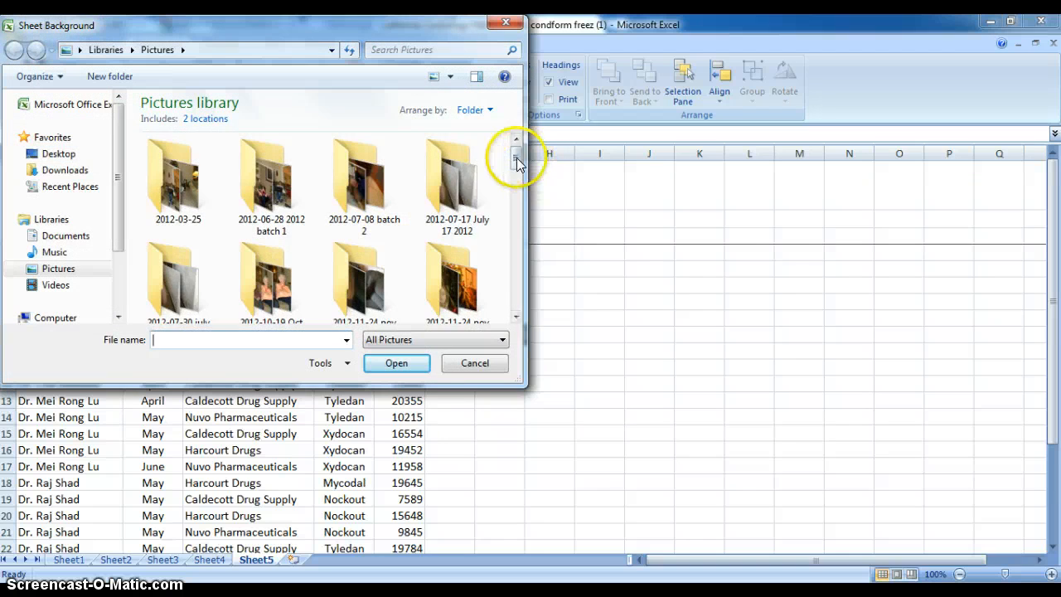
left_click_drag(516, 158, 517, 227)
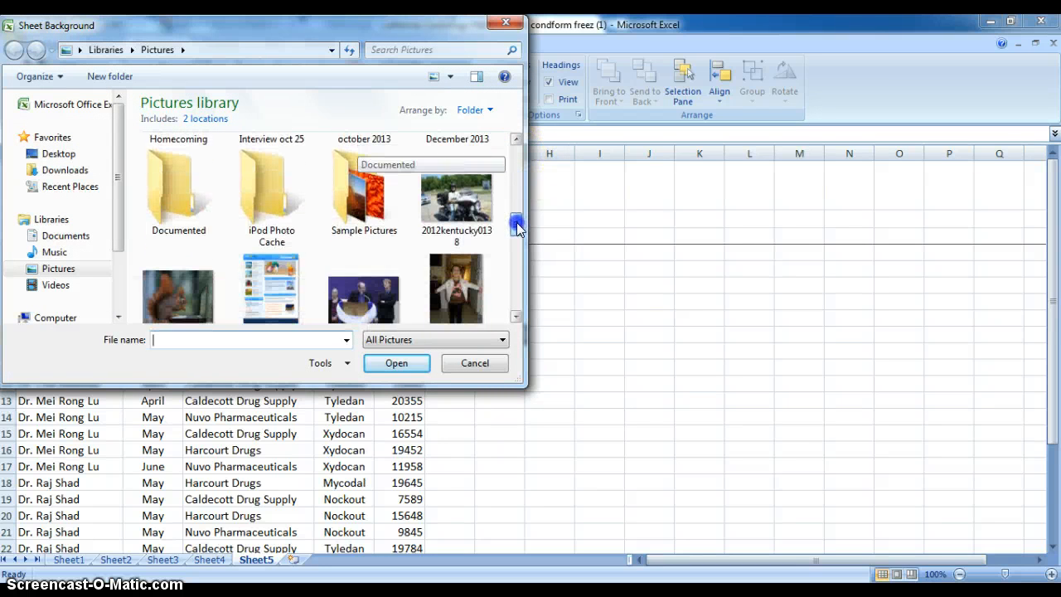
double_click(358, 205)
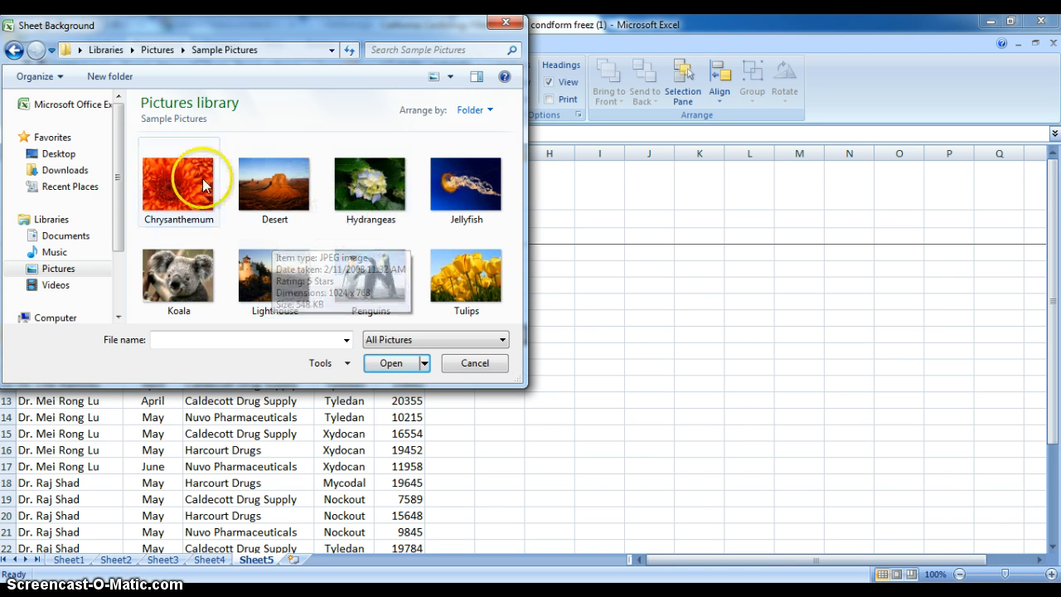
left_click(275, 270)
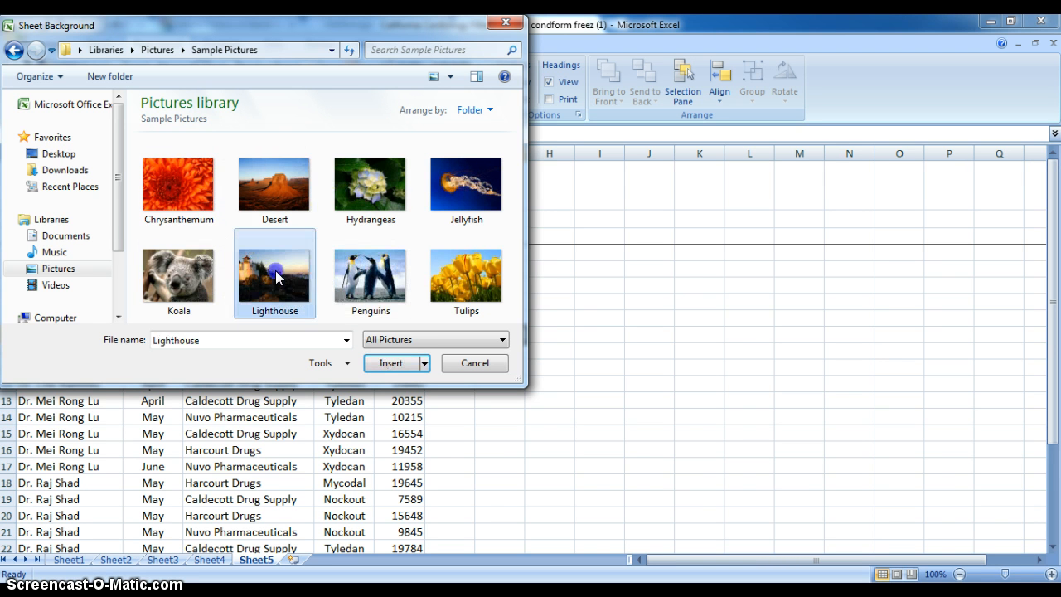
left_click(390, 363)
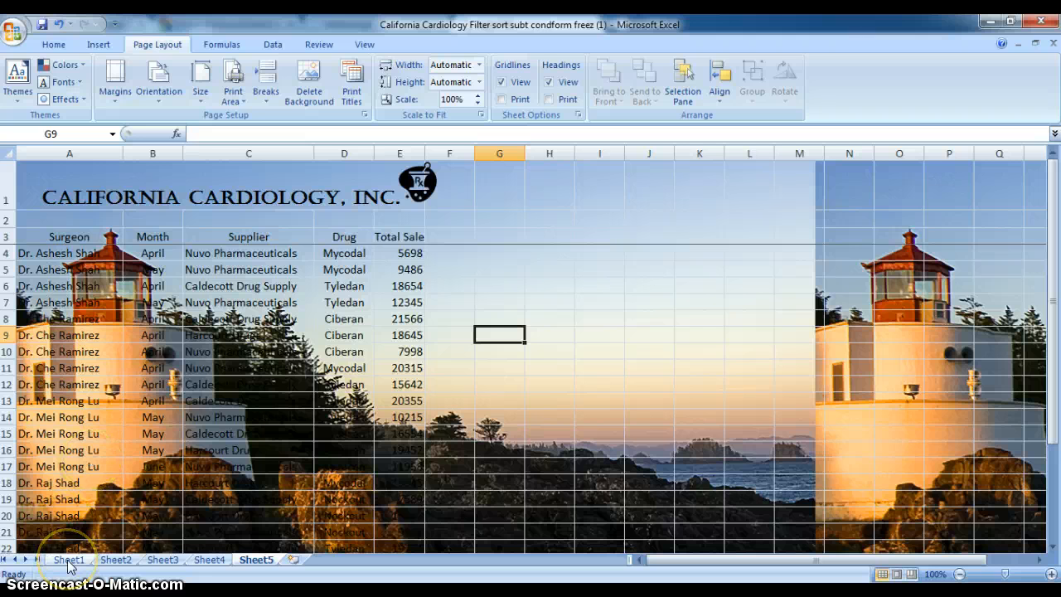
Step: Rename the Sheet2 worksheet as Filter
left_click(115, 559)
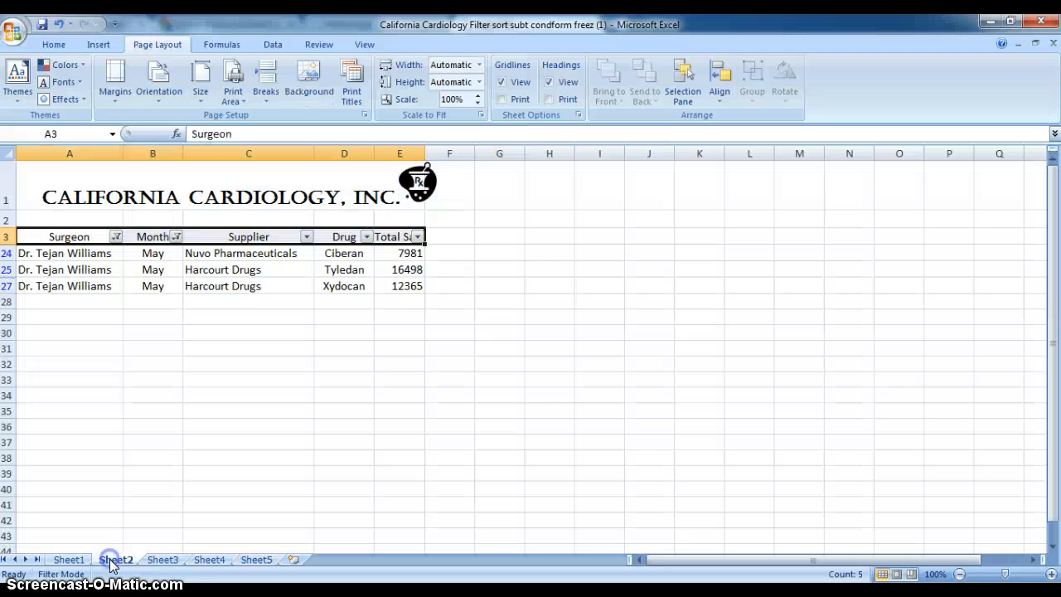
right_click(112, 564)
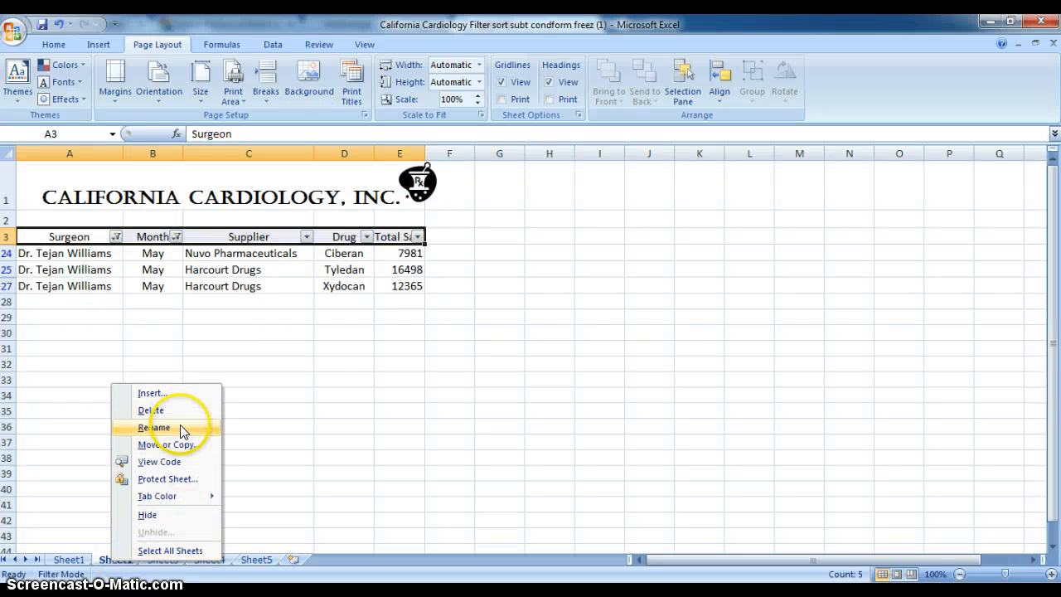
left_click(154, 427)
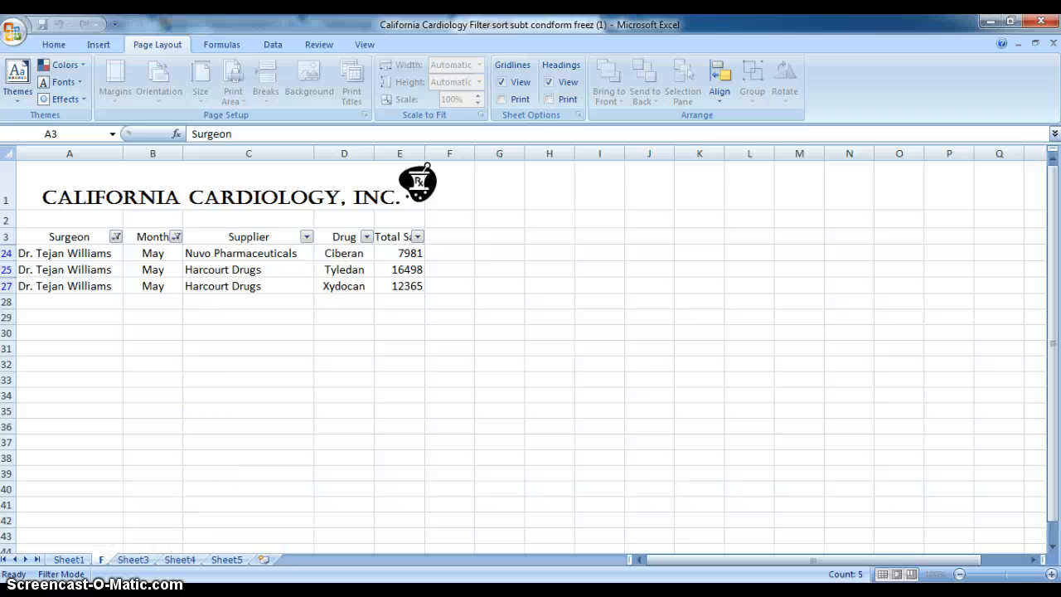
type("ilter")
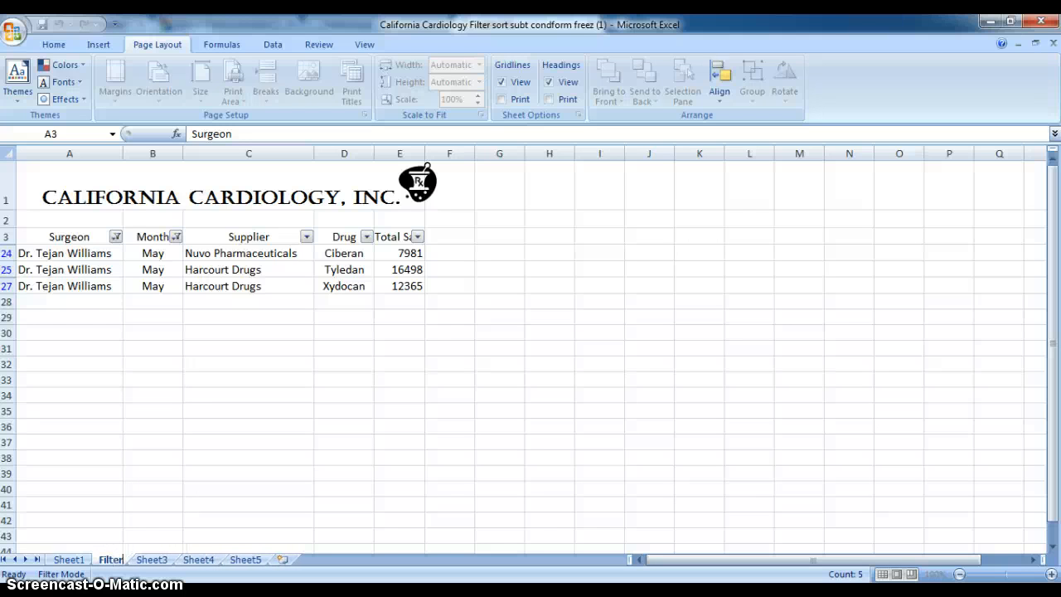
left_click(256, 460)
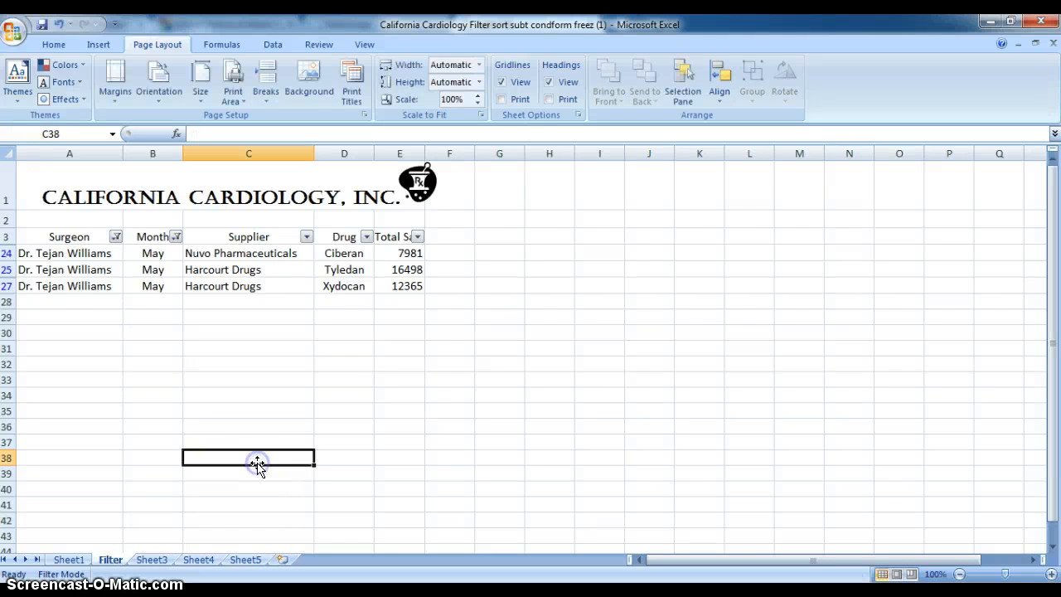
Step: Rename the Sheet3 worksheet as Subtotal
left_click(159, 562)
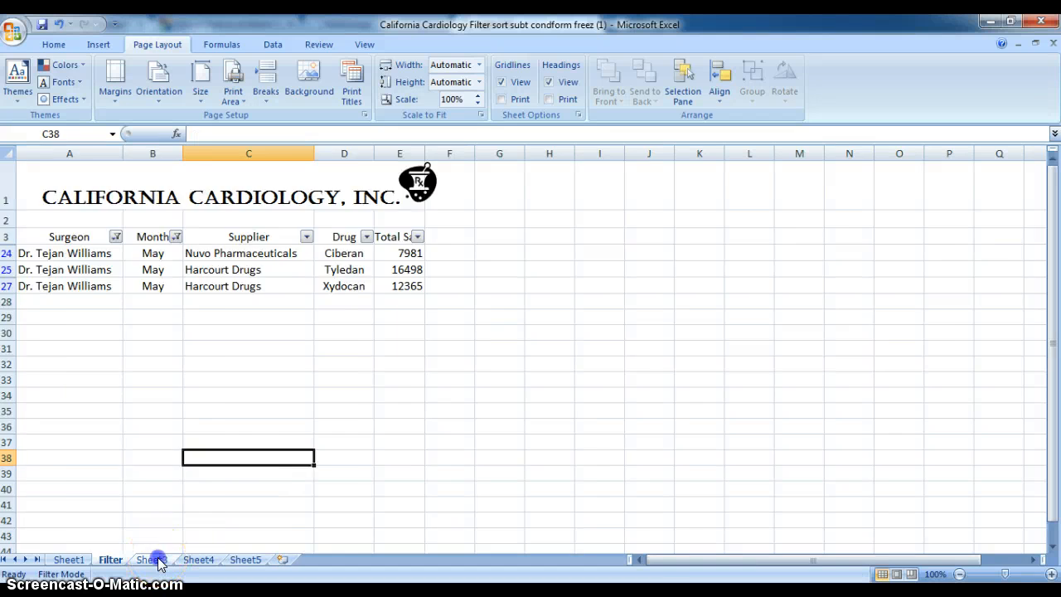
right_click(159, 562)
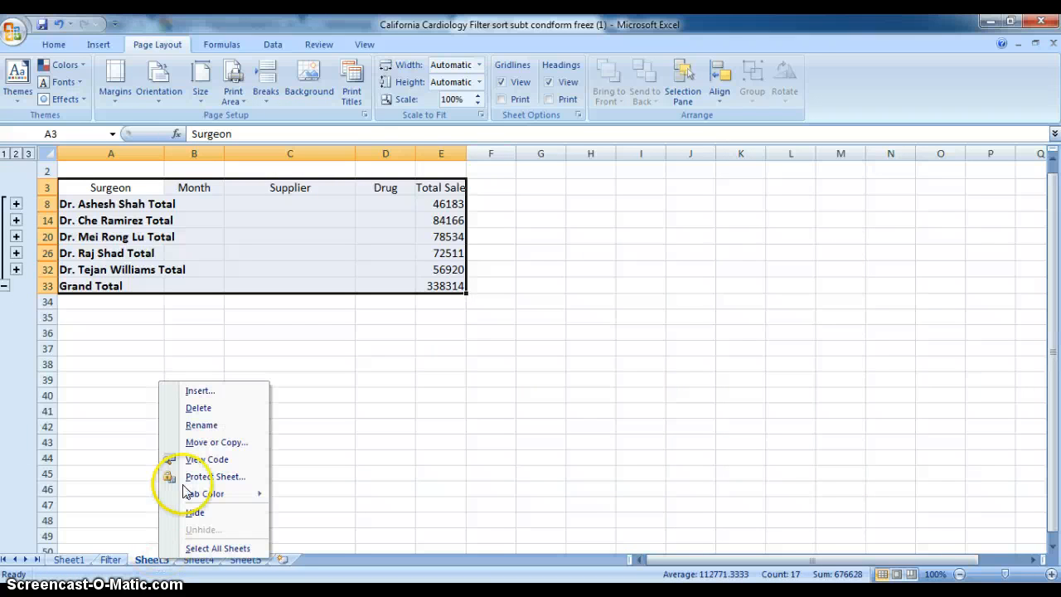
left_click(192, 425)
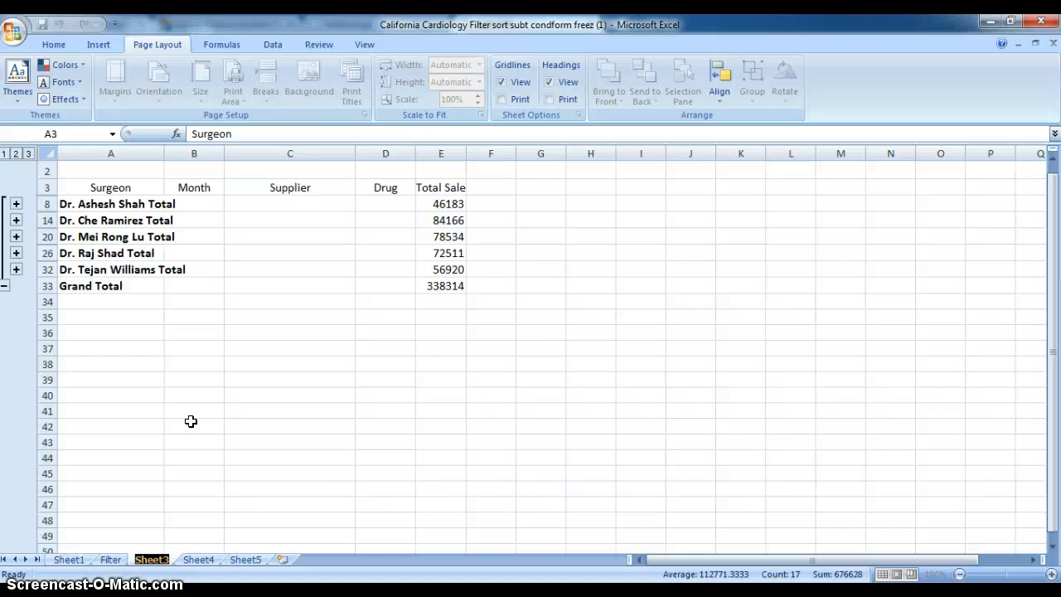
type("Subtotal")
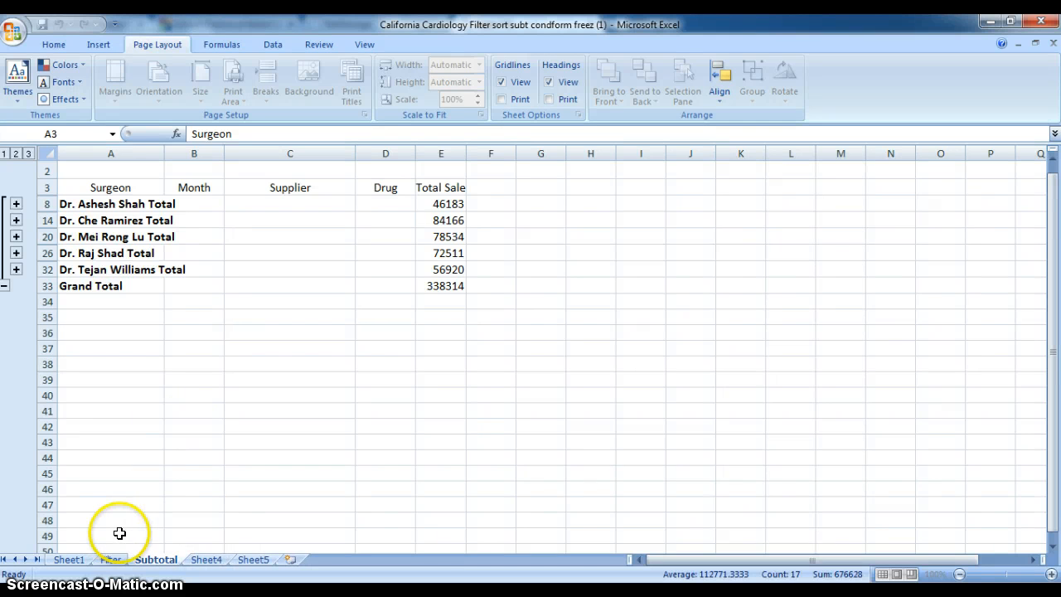
Step: Give the Filter worksheet the standard purple tab color
left_click(109, 557)
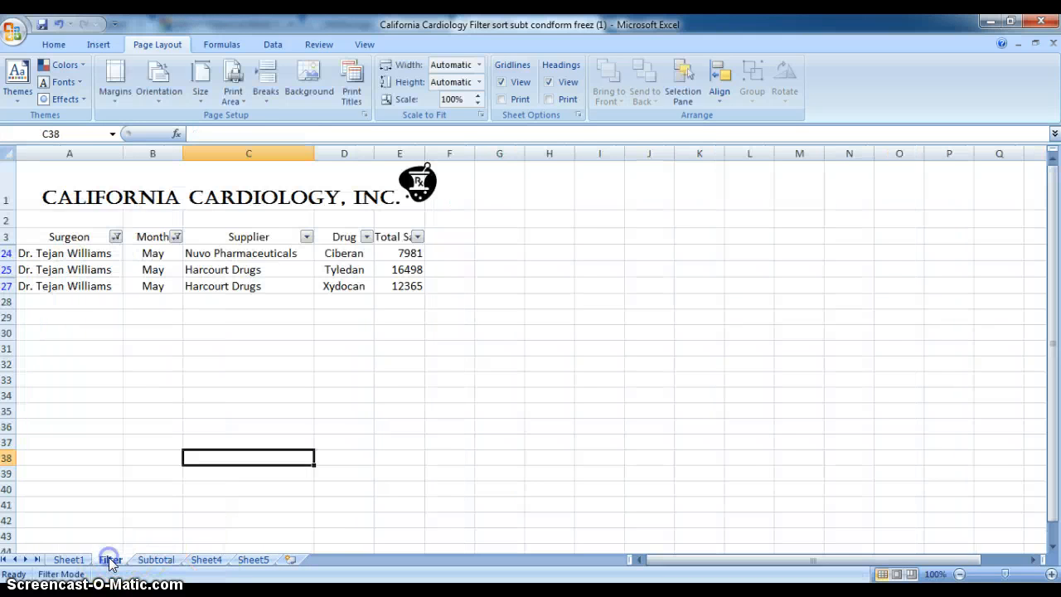
right_click(111, 559)
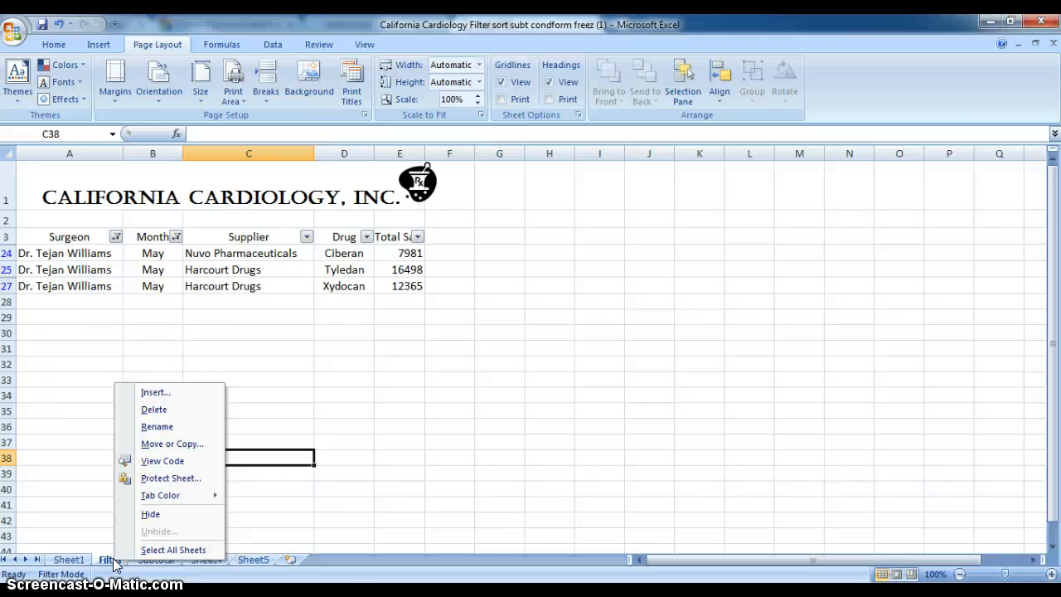
mouse_move(178, 498)
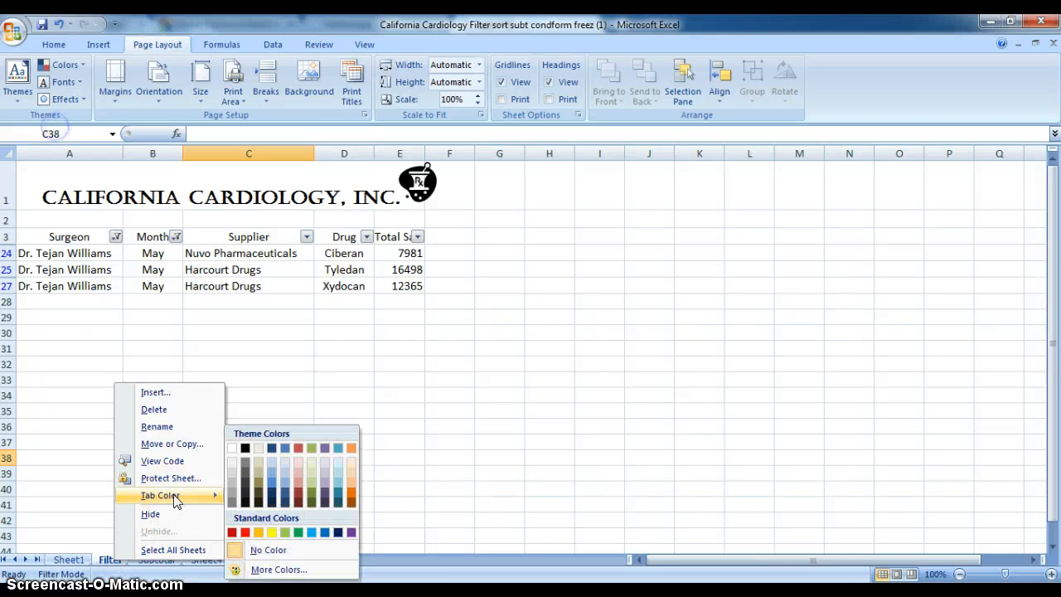
left_click(351, 532)
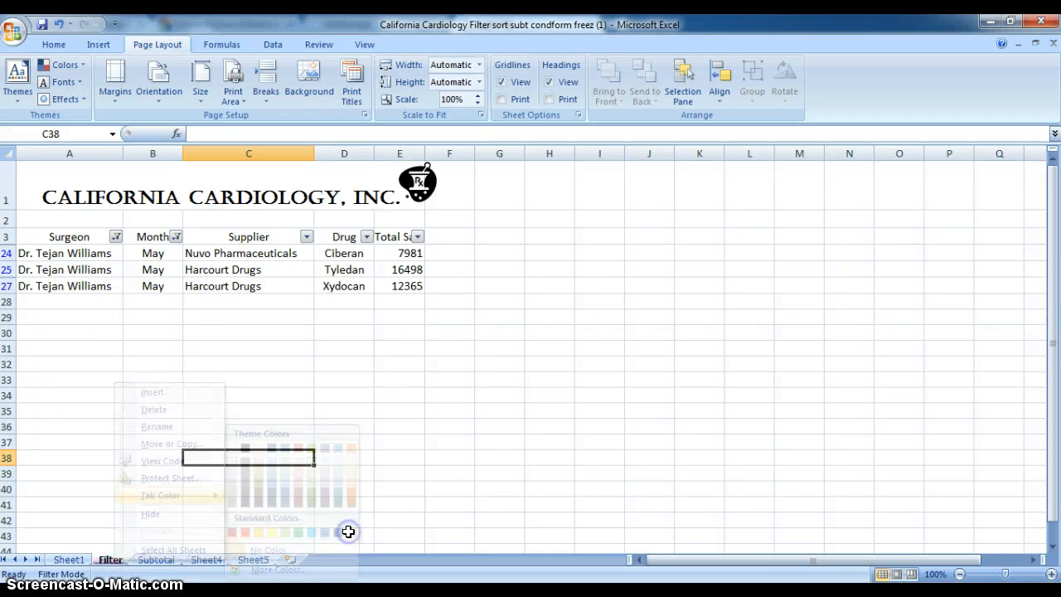
Step: Give the Subtotal worksheet the standard green tab color
left_click(162, 560)
right_click(162, 561)
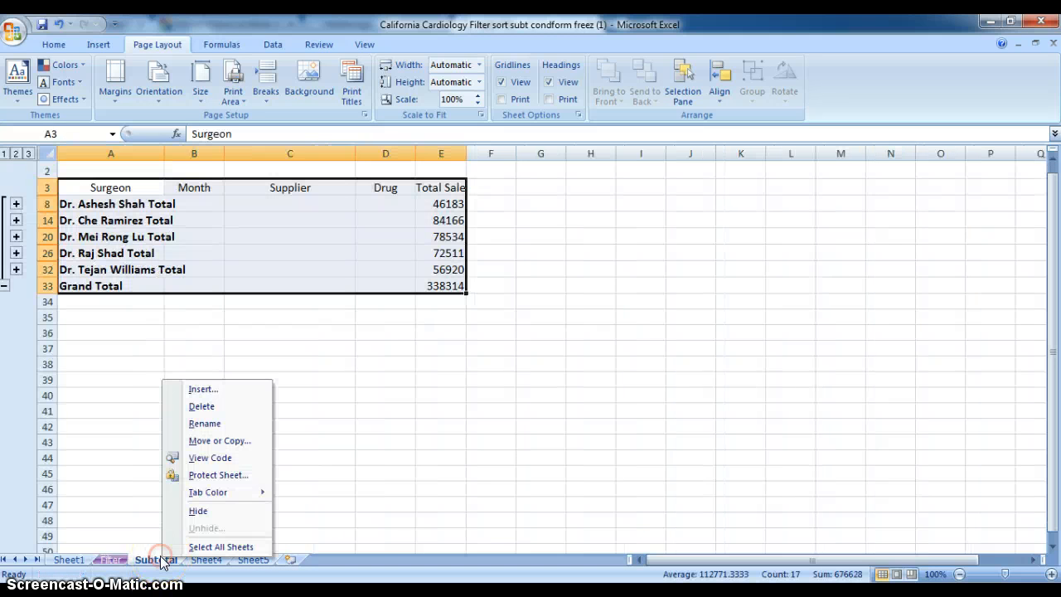
left_click(208, 494)
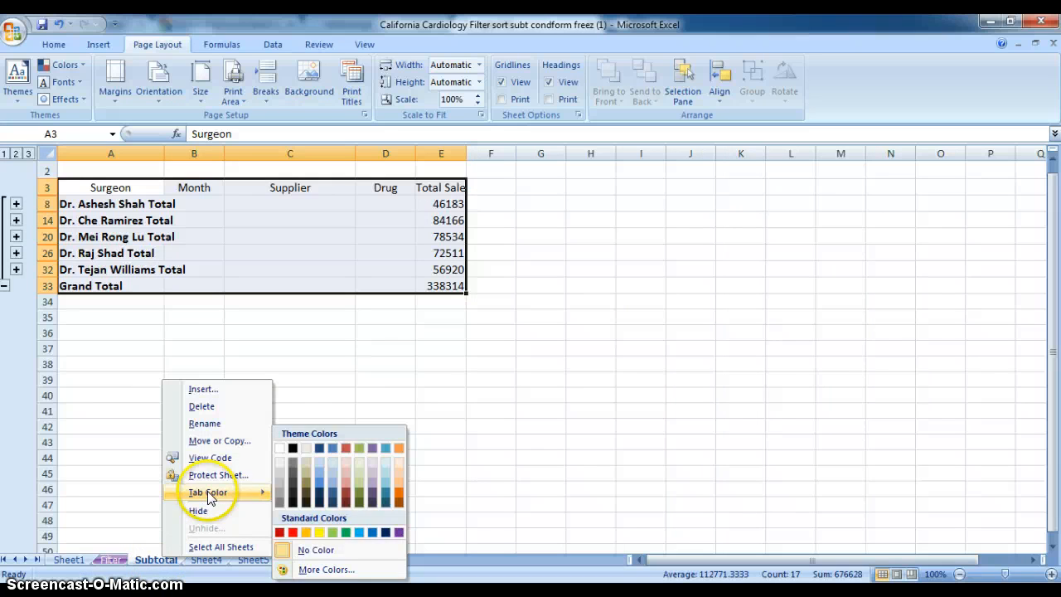
left_click(346, 532)
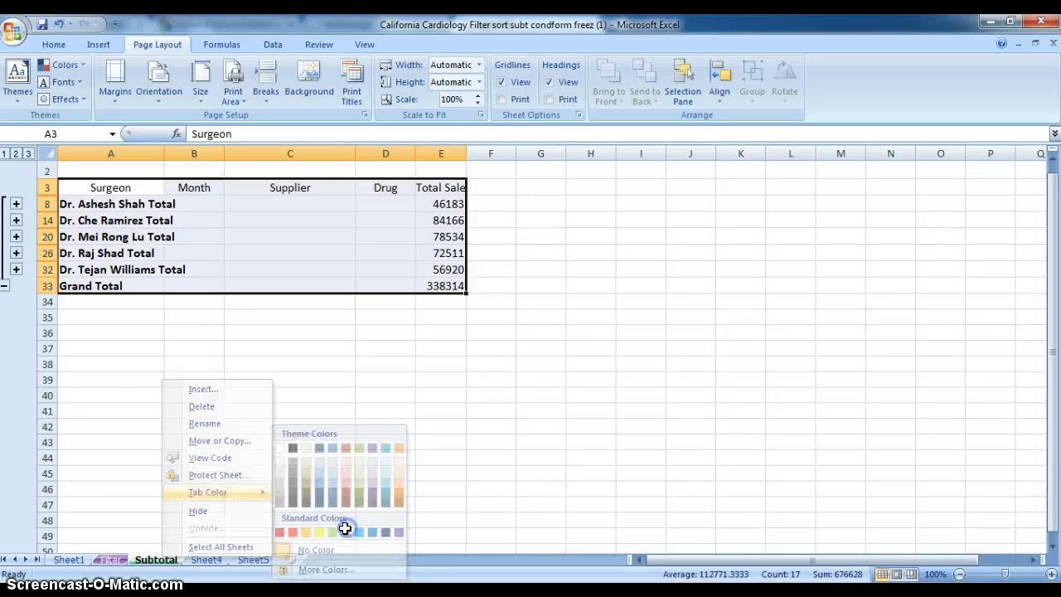
left_click(305, 476)
Step: Switch to the Sheet4 worksheet with the conditionally formatted Total Sale cells
left_click(217, 562)
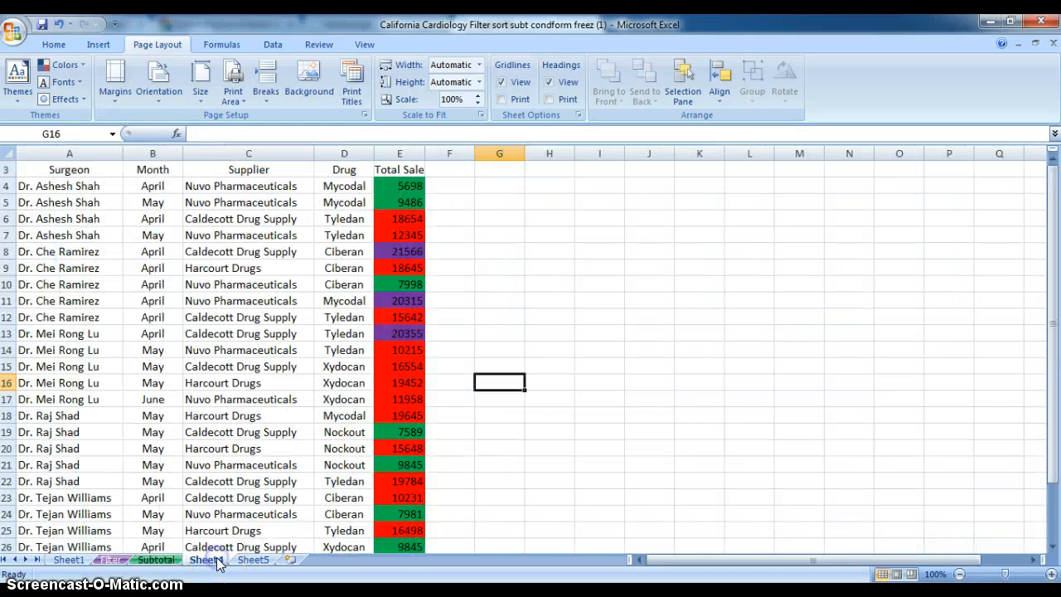